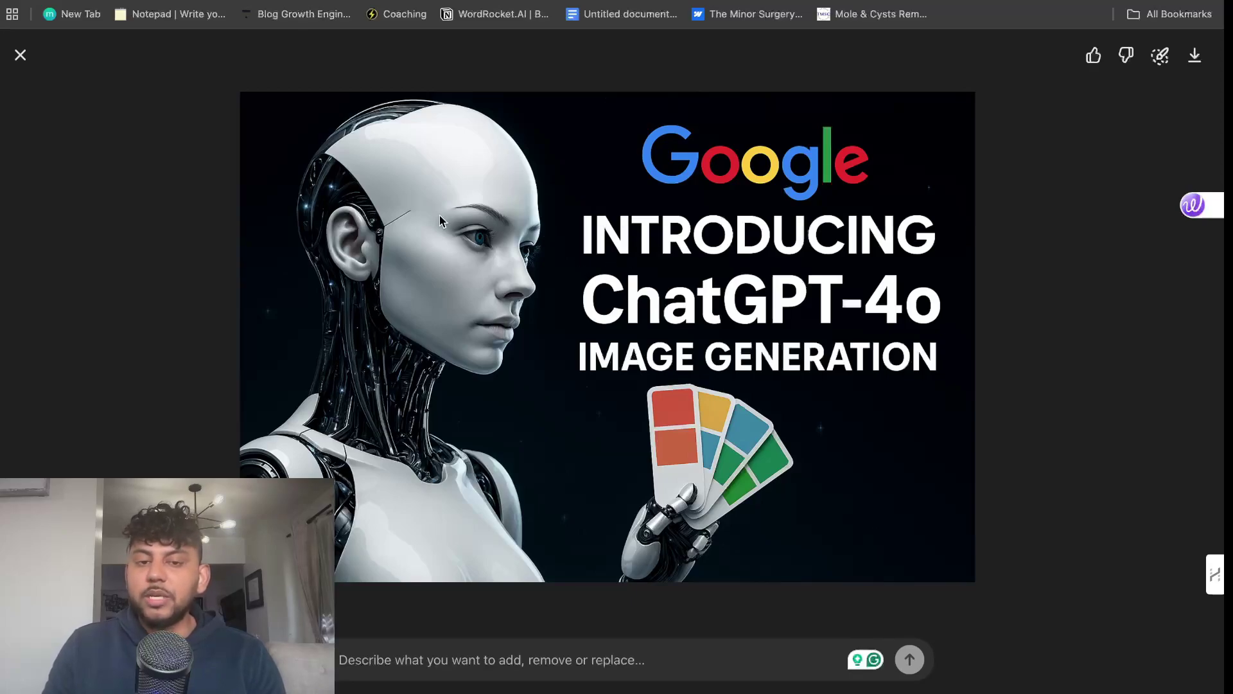
Close the robot thumbnail viewer and briefly enlarge the original Gemini 2.5 thumbnail.
left_click(20, 54)
scroll(675, 344, "up", 3)
scroll(873, 347, "up", 5)
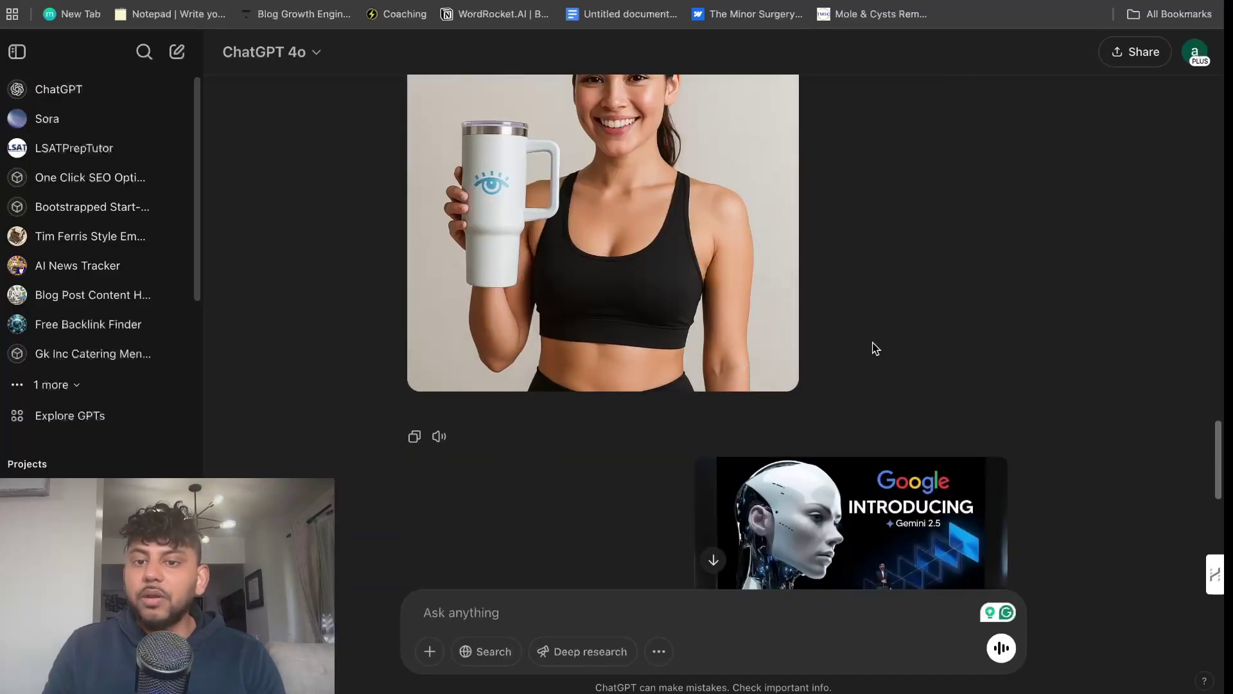
scroll(877, 350, "down", 4)
left_click(841, 285)
left_click(83, 284)
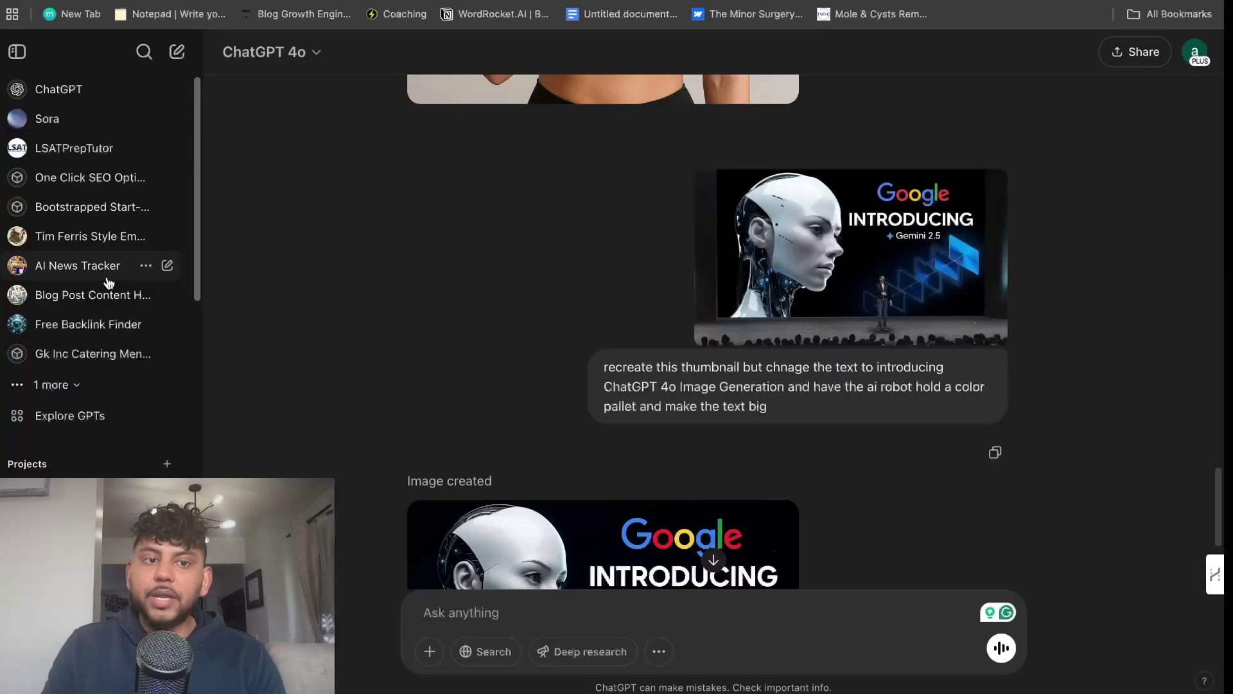
Highlight the robot color-palette part of the prompt and view the generated robot thumbnail full-size.
scroll(590, 311, "down", 3)
scroll(739, 315, "up", 2)
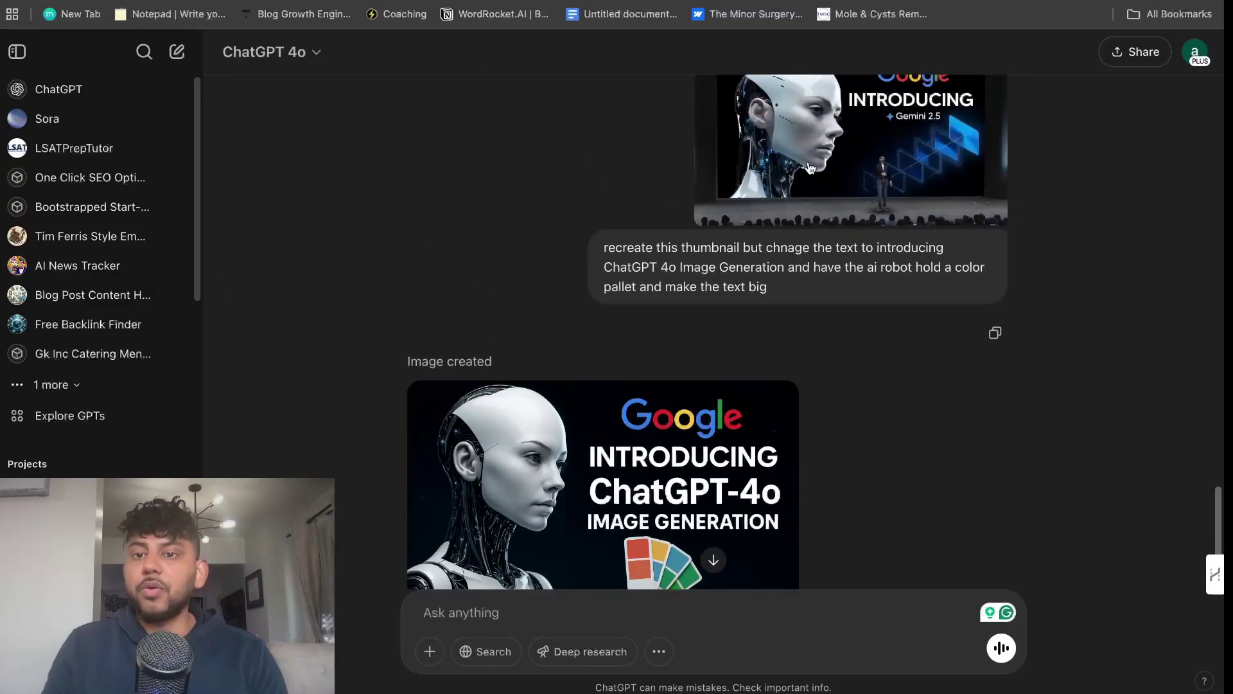
scroll(706, 308, "down", 2)
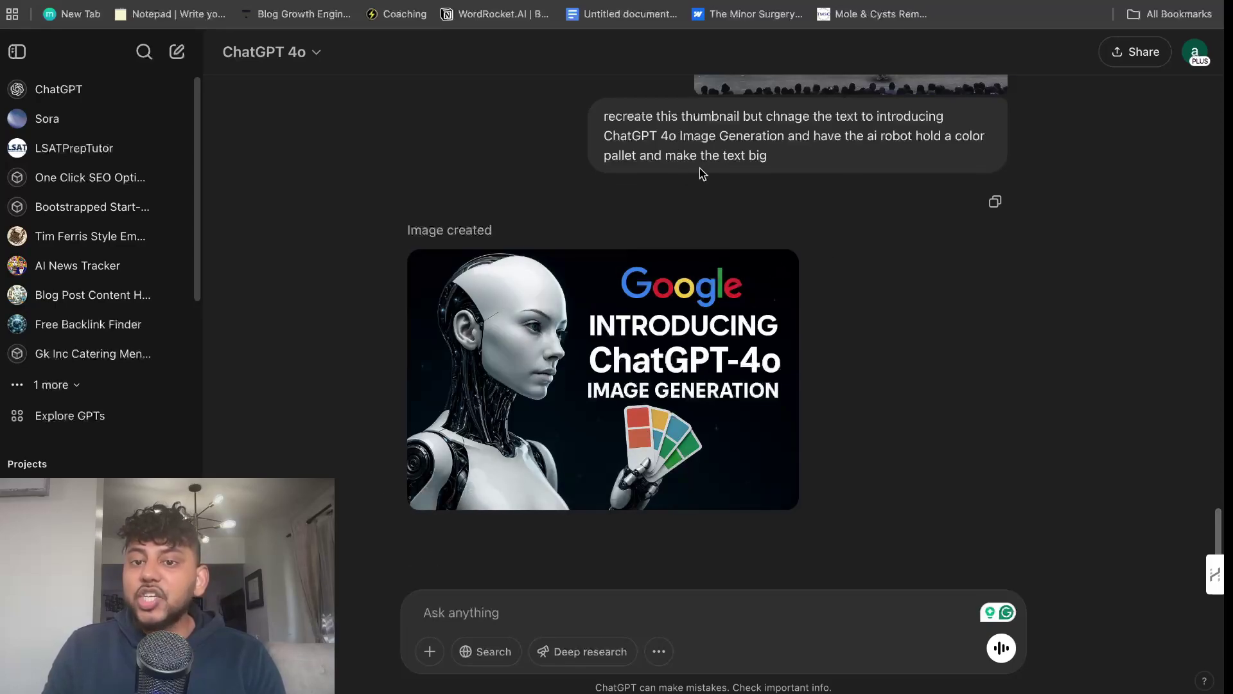
left_click_drag(794, 136, 923, 159)
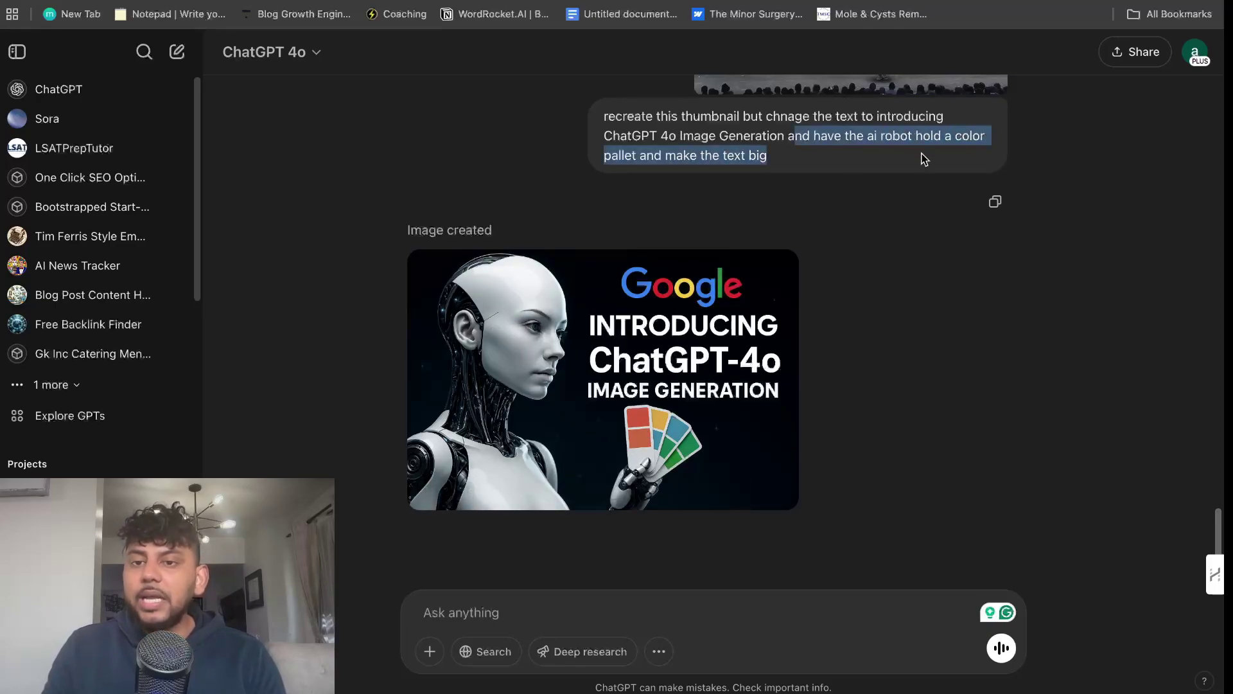
left_click(623, 436)
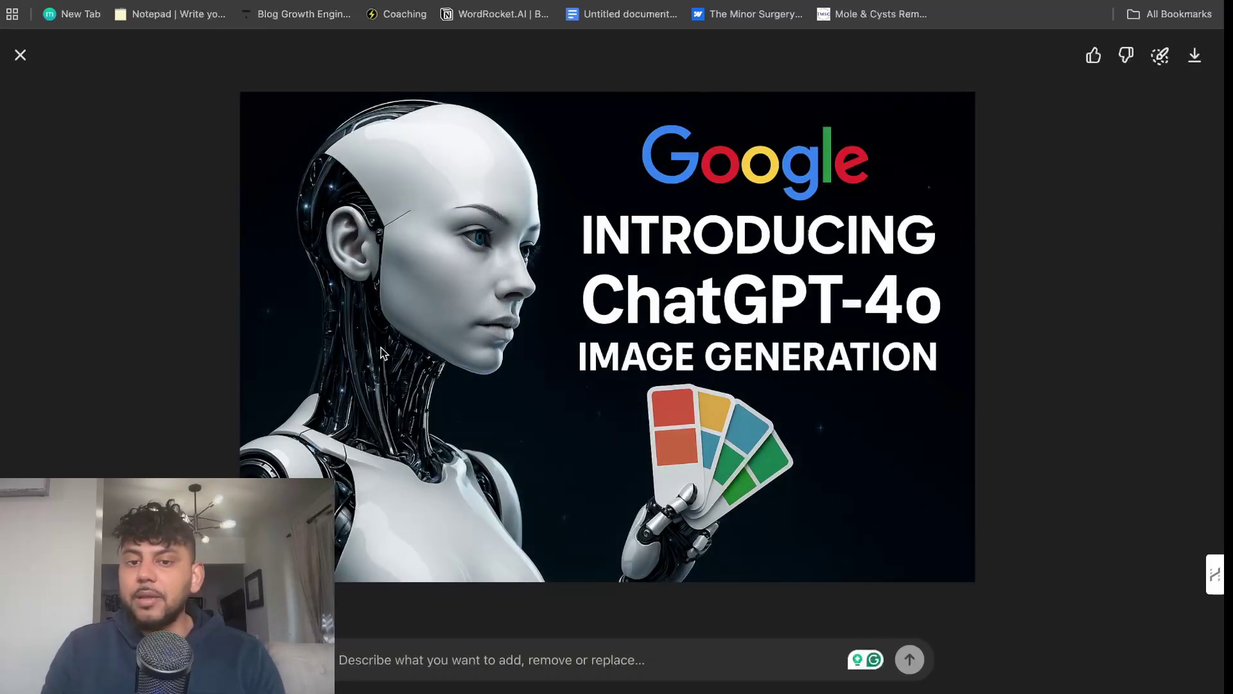
left_click(20, 55)
Scroll up and briefly enlarge the uploaded tumbler photo.
scroll(712, 338, "up", 10)
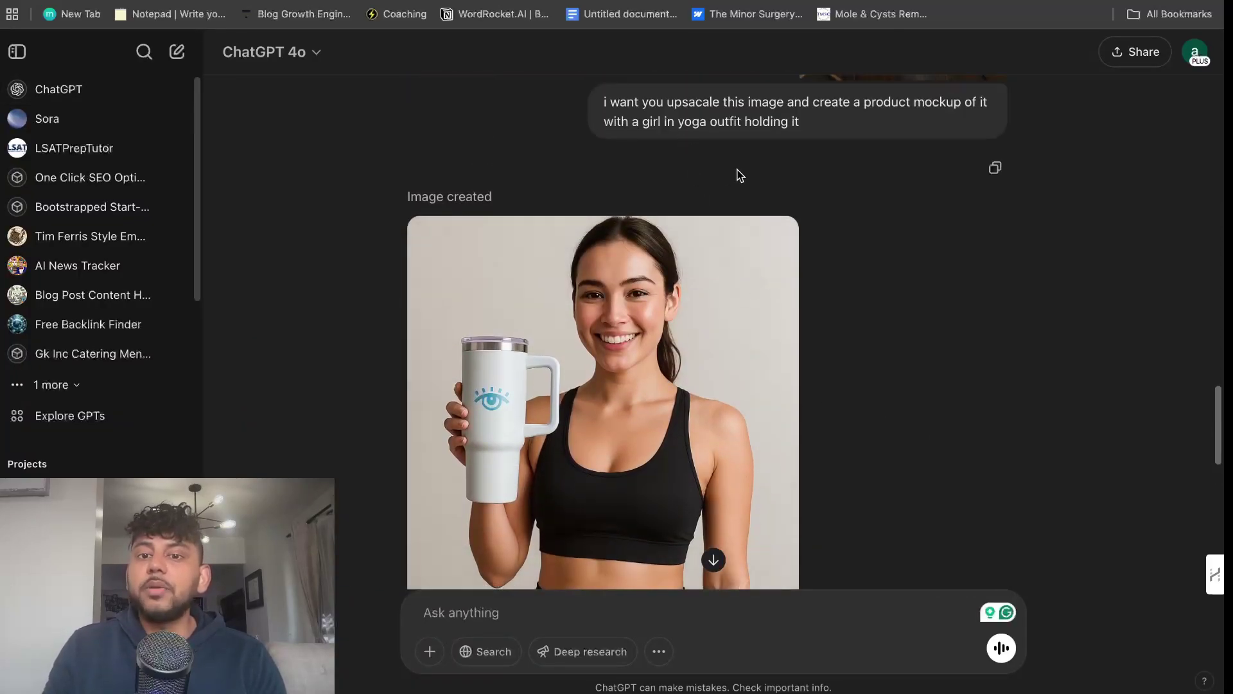
scroll(737, 169, "up", 5)
left_click(880, 237)
left_click(350, 266)
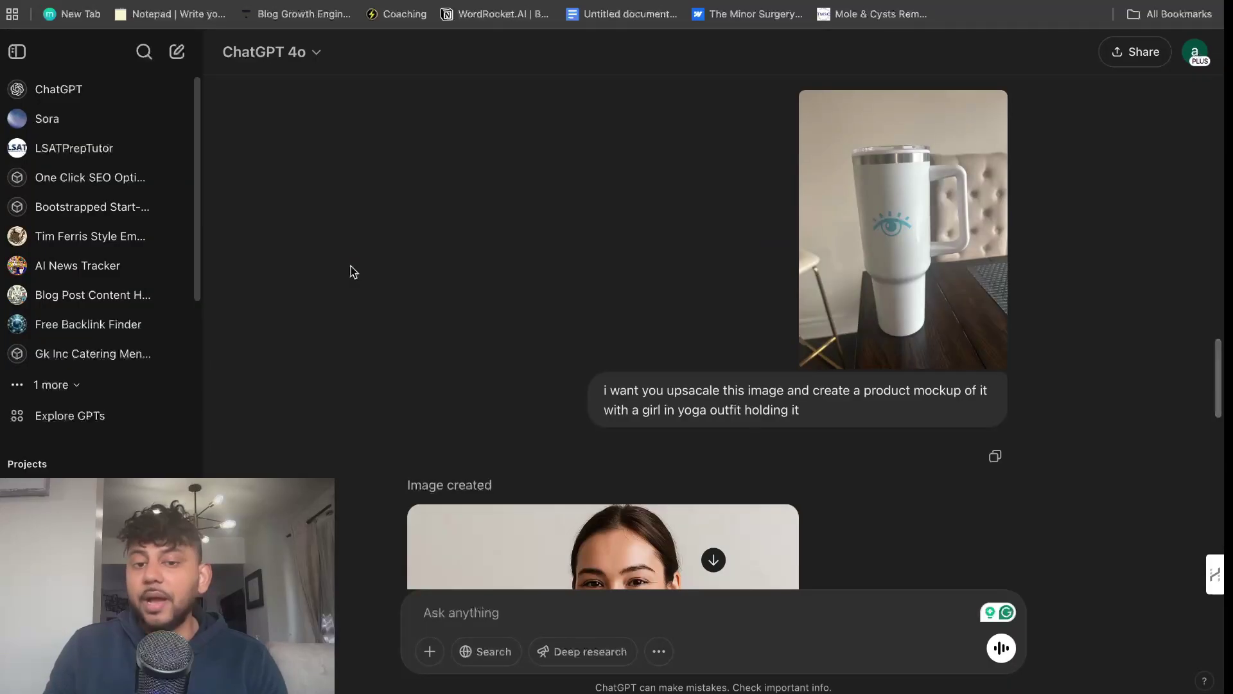
scroll(591, 329, "down", 4)
View the yoga-outfit tumbler mockup image full-size twice, returning to the chat.
left_click_drag(693, 147, 846, 171)
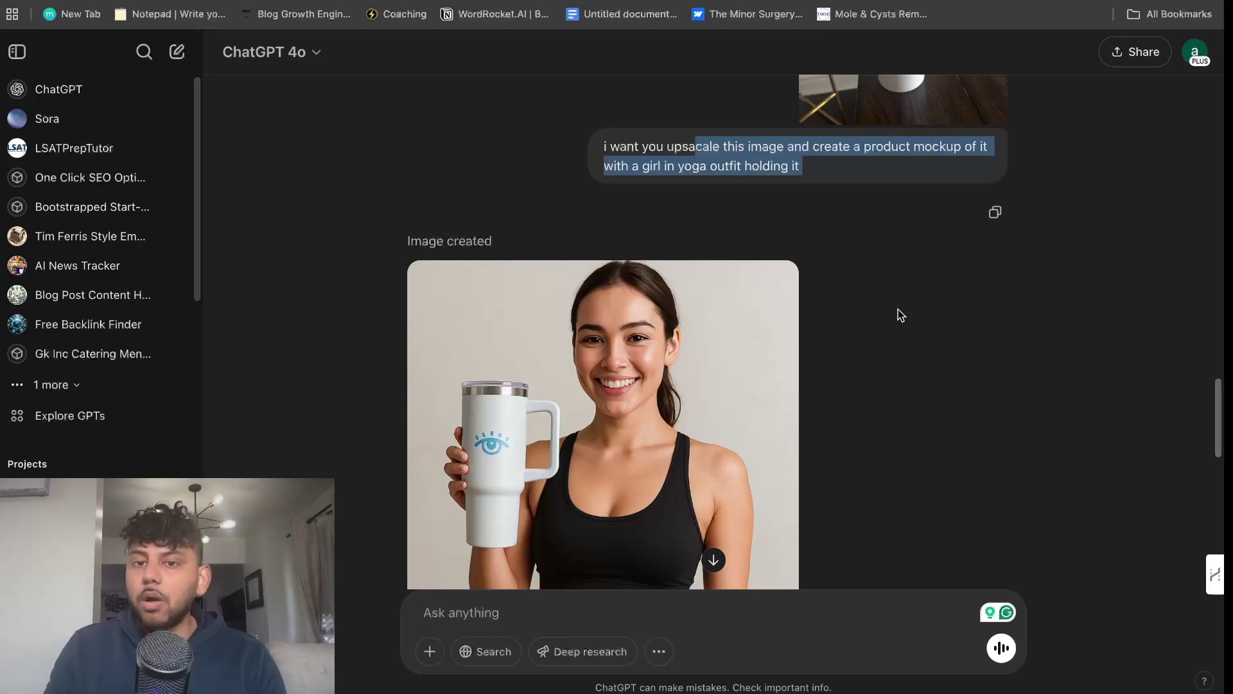
scroll(868, 307, "down", 3)
left_click(745, 284)
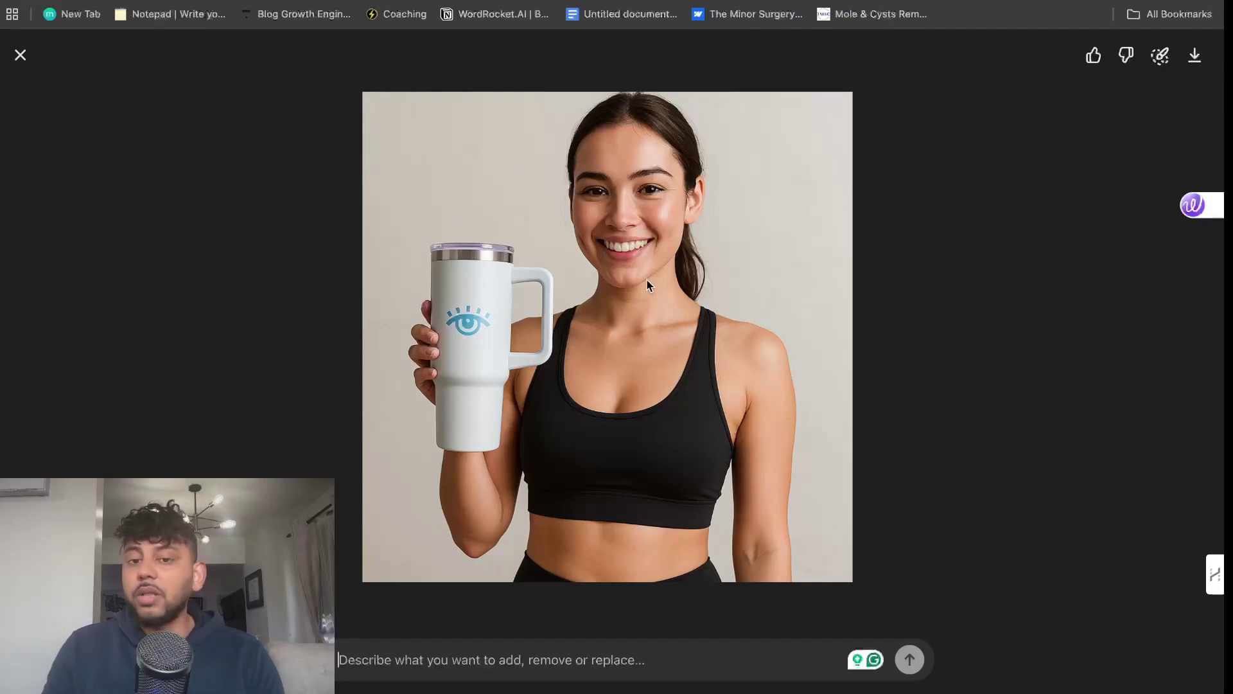
left_click(20, 55)
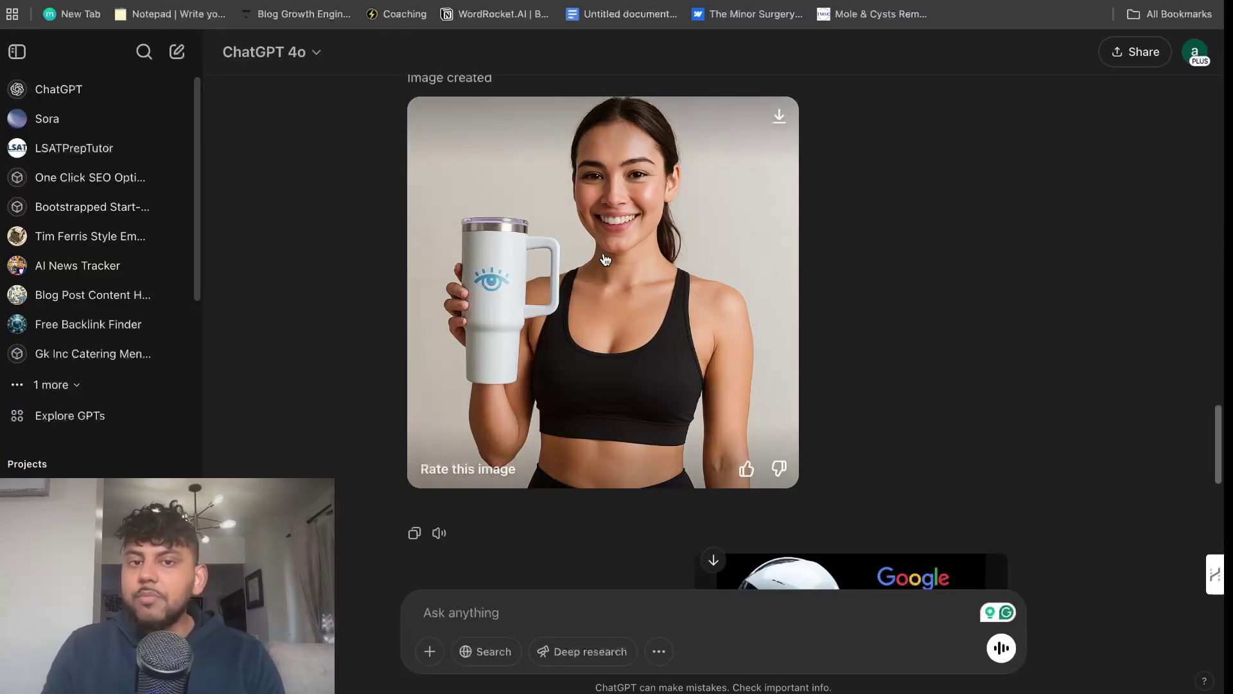
left_click(706, 238)
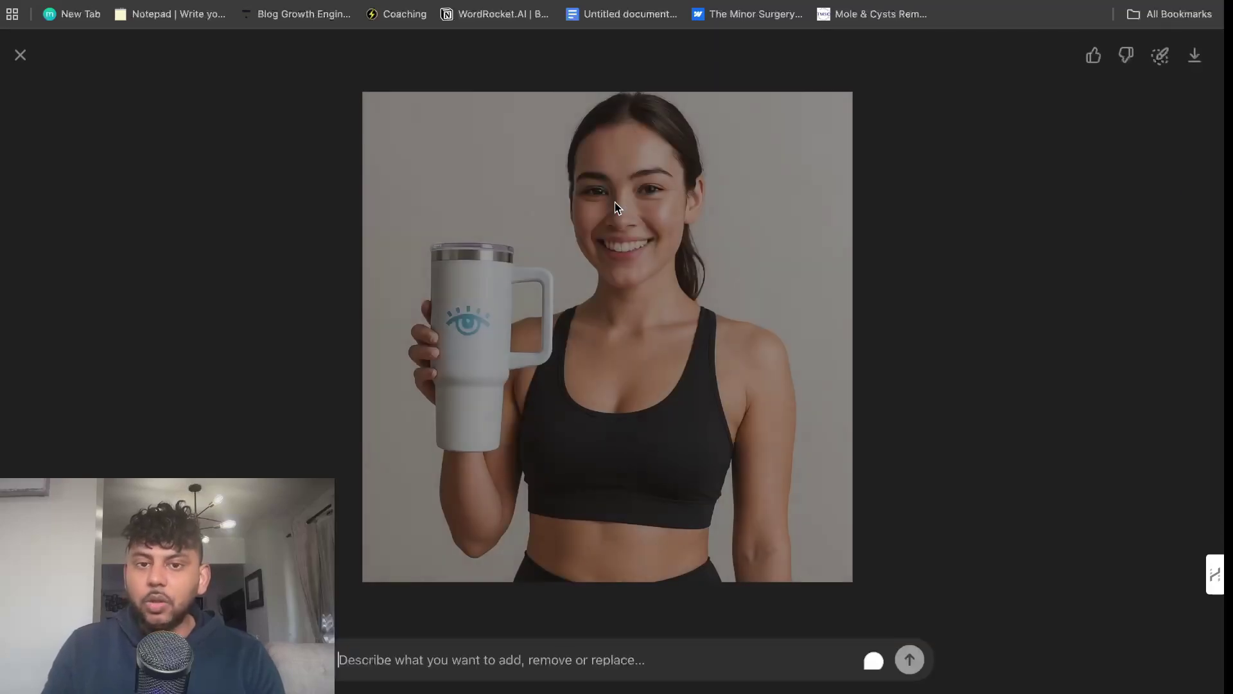
left_click(20, 55)
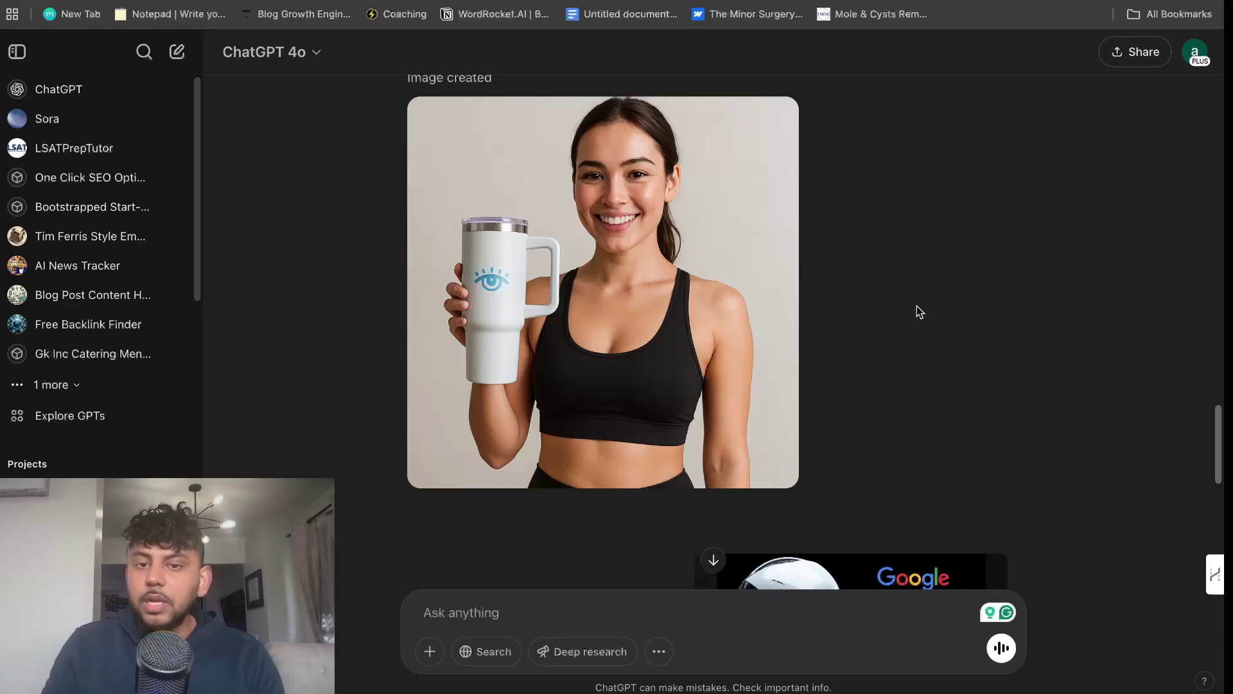
mouse_move(917, 306)
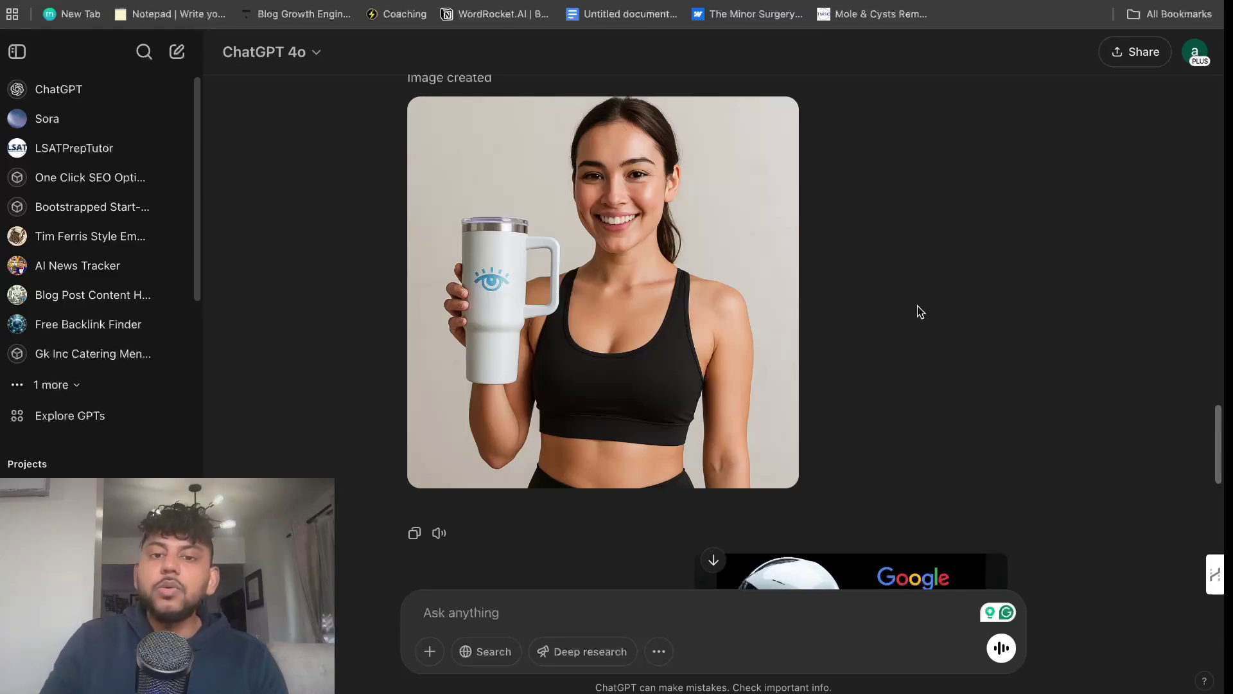
Scroll up to the MUST TRY prompt and highlight its text.
scroll(899, 256, "up", 1)
scroll(926, 254, "up", 5)
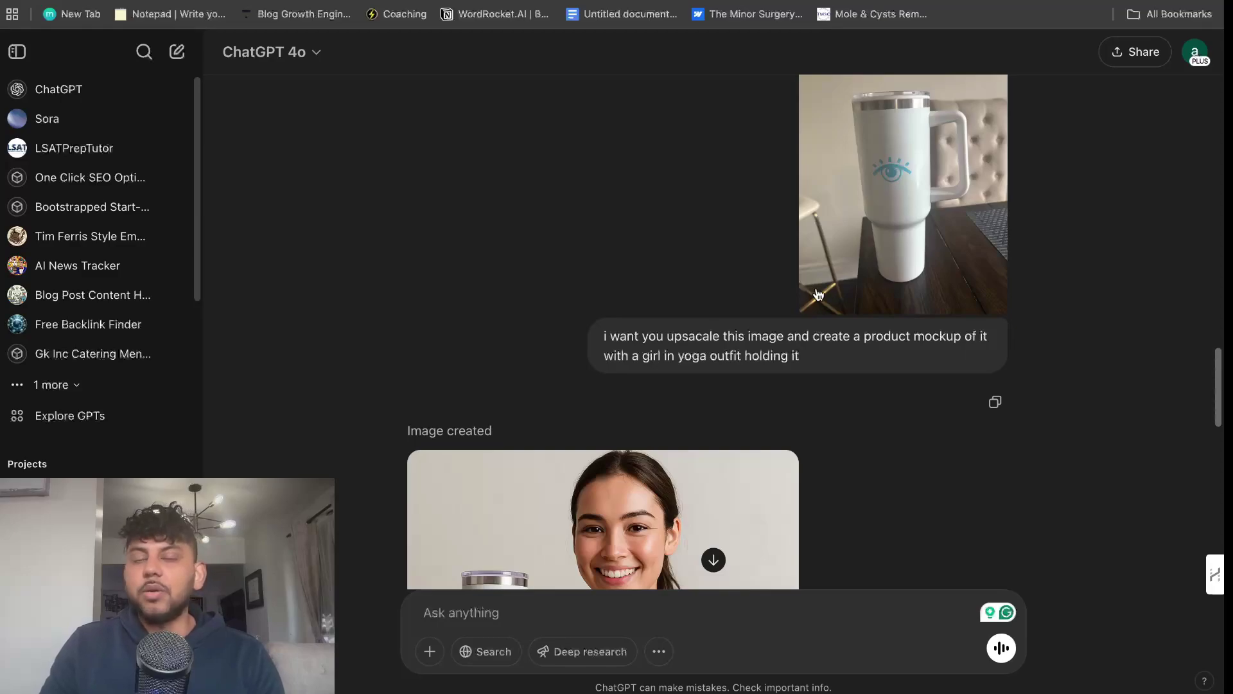
scroll(760, 279, "up", 7)
scroll(835, 269, "up", 2)
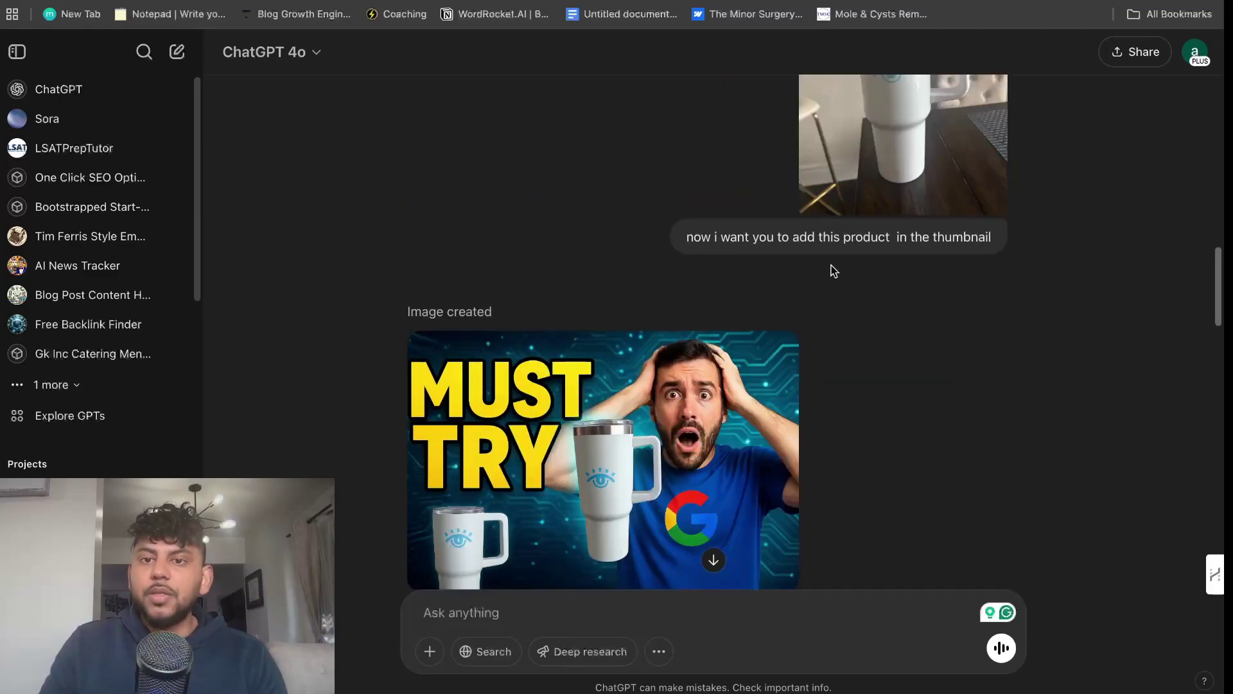
scroll(835, 270, "up", 12)
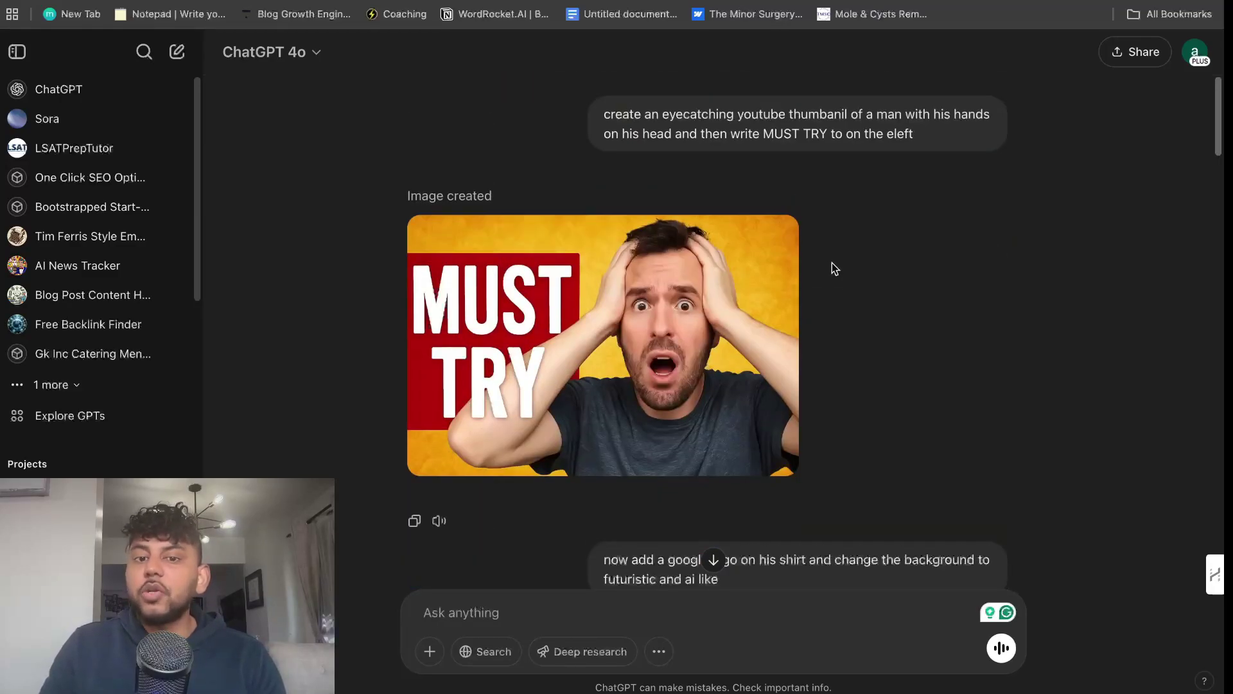
scroll(758, 161, "down", 1)
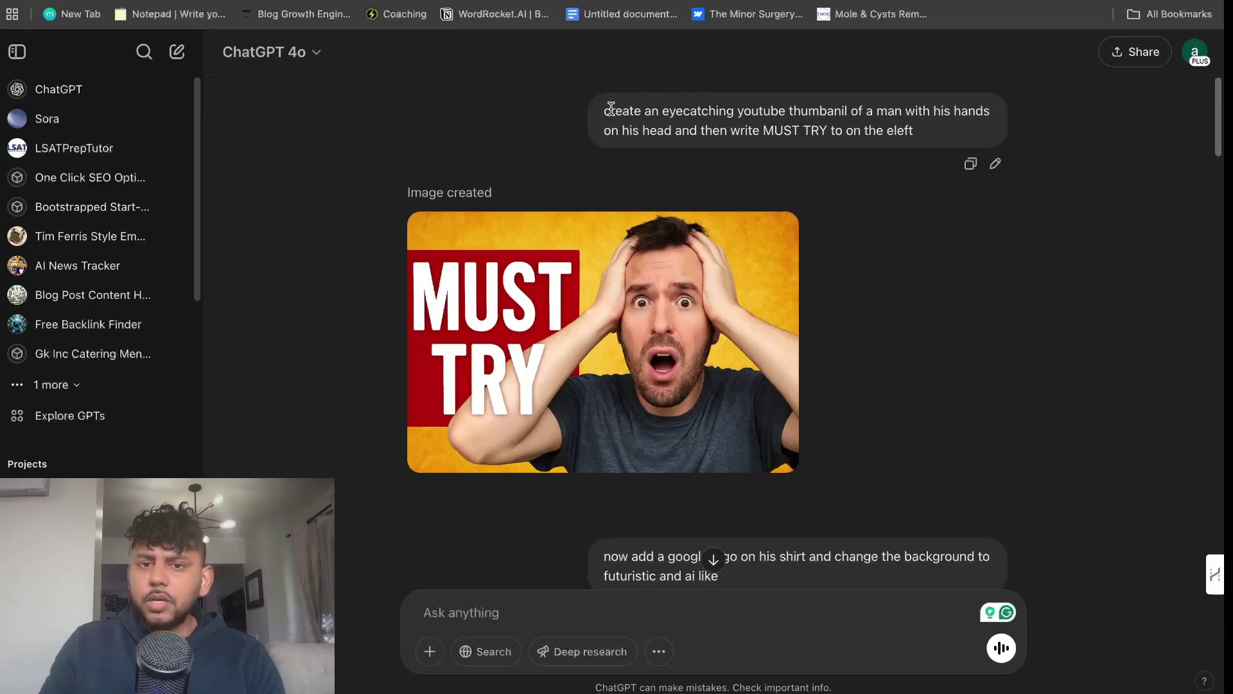
left_click_drag(611, 108, 928, 138)
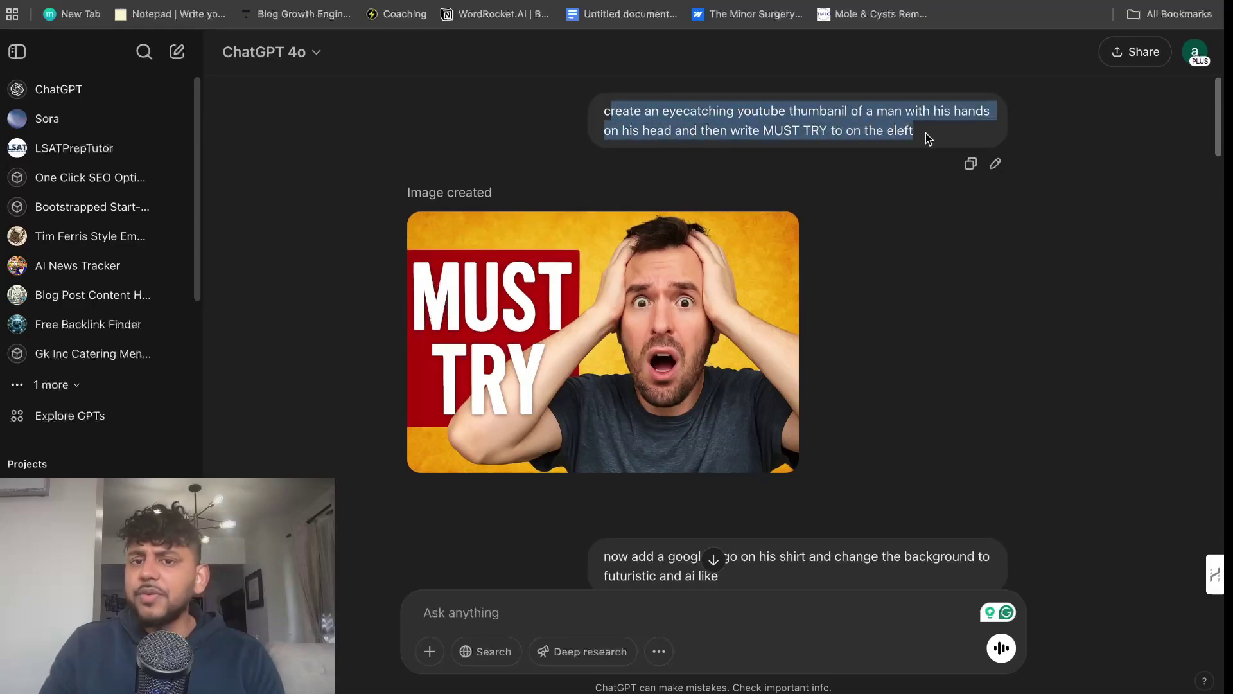
left_click(665, 116)
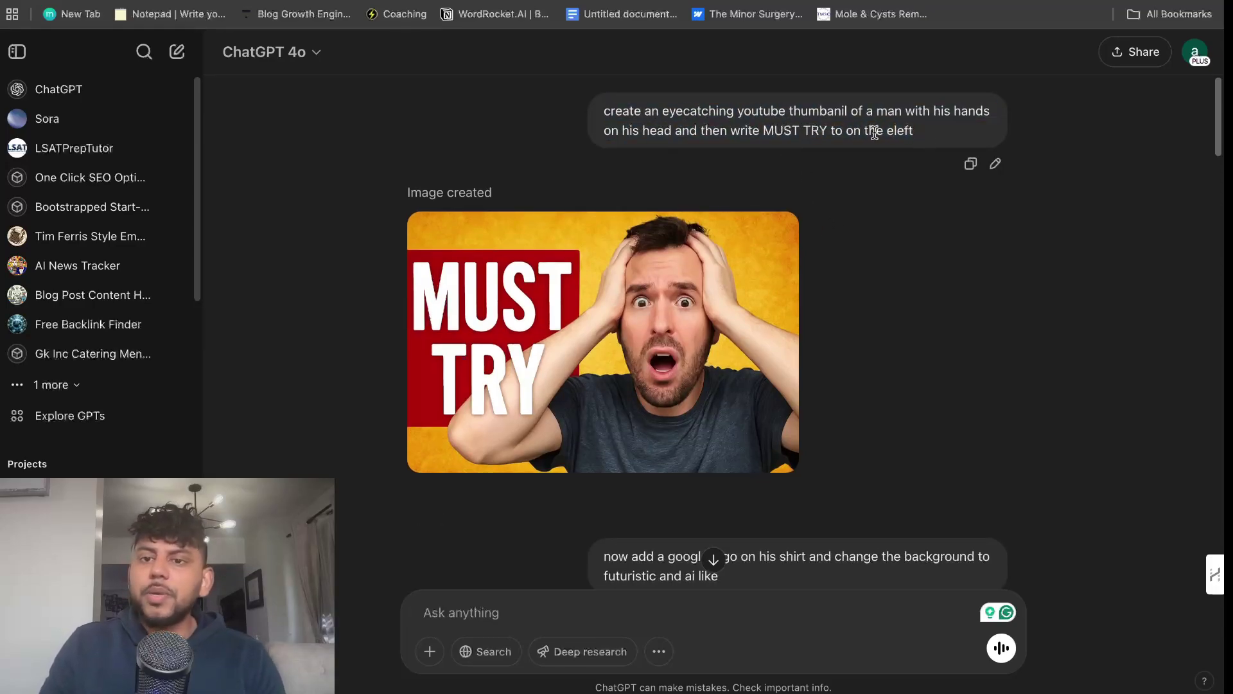
left_click_drag(923, 132, 698, 115)
View the original MUST TRY thumbnail at full size.
scroll(596, 129, "down", 5)
scroll(596, 131, "up", 5)
left_click(579, 287)
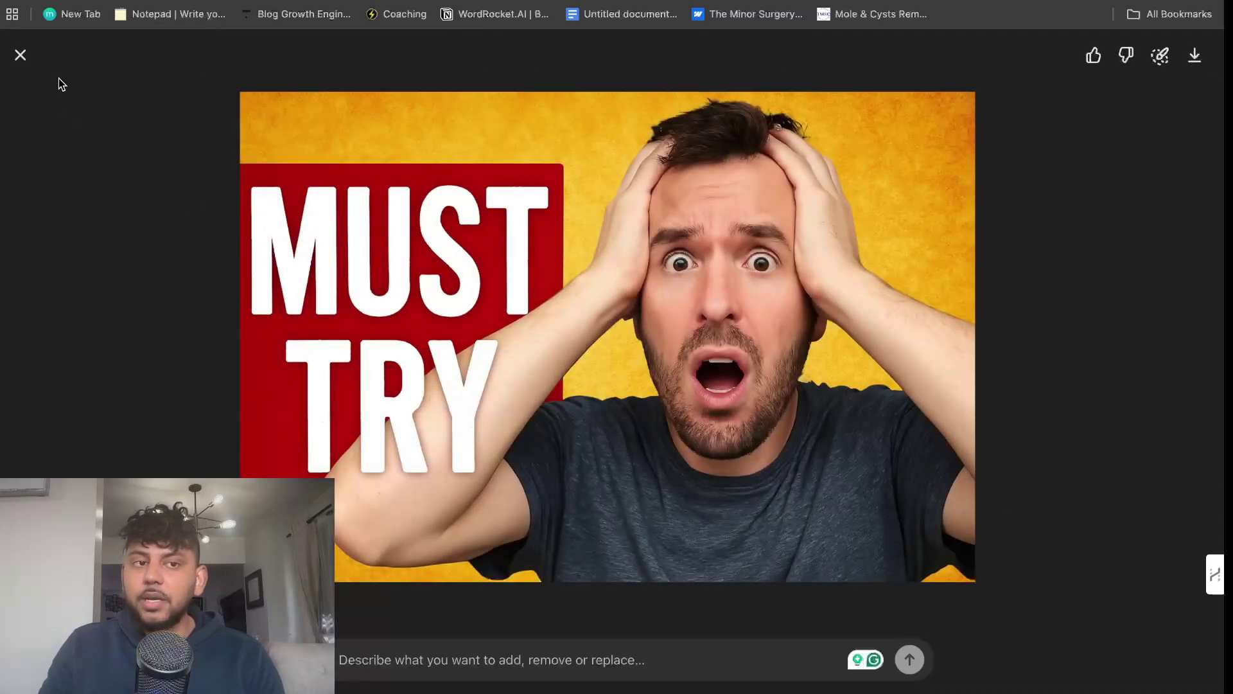
left_click(20, 55)
Highlight the Google-logo shirt prompt and view the Google-logo MUST TRY thumbnail full-size.
scroll(646, 204, "down", 5)
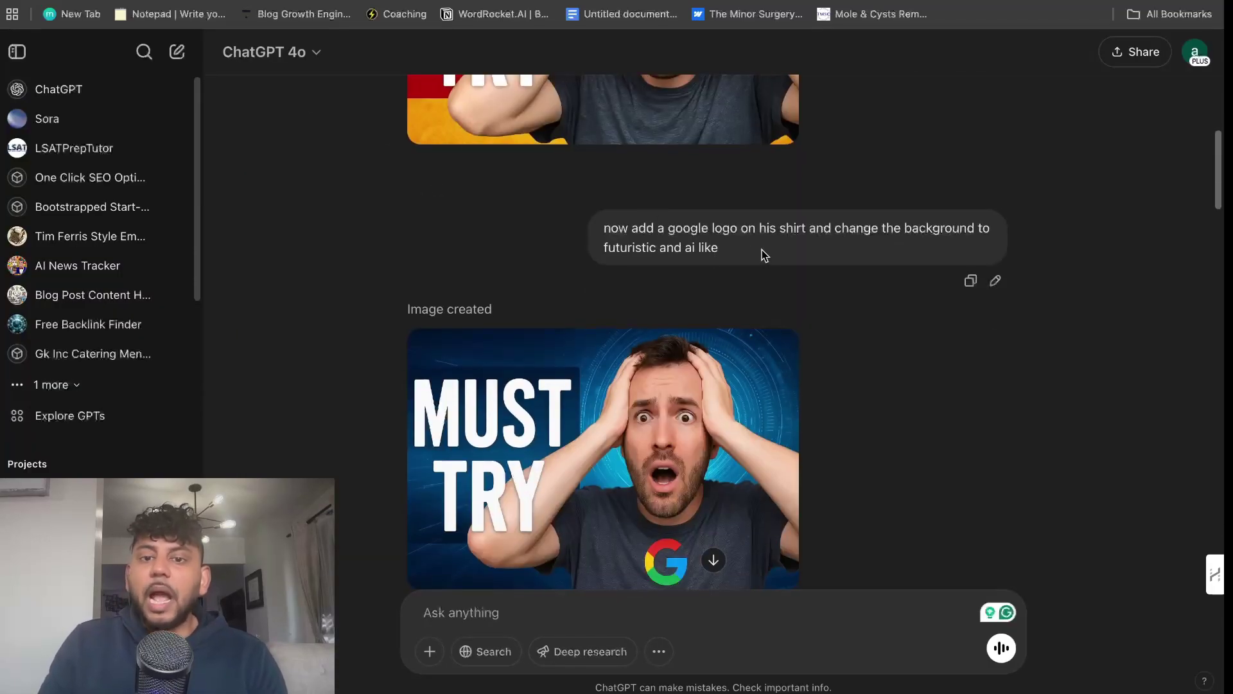
left_click_drag(762, 250, 604, 230)
scroll(769, 304, "down", 3)
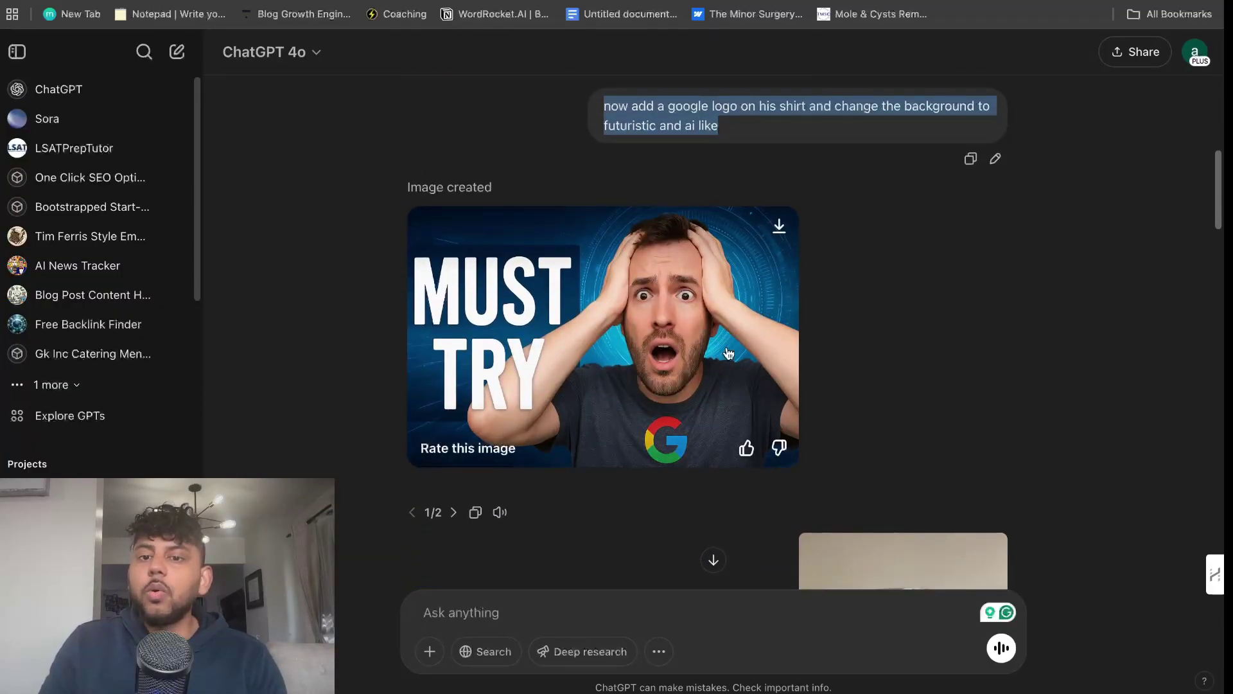
left_click(724, 311)
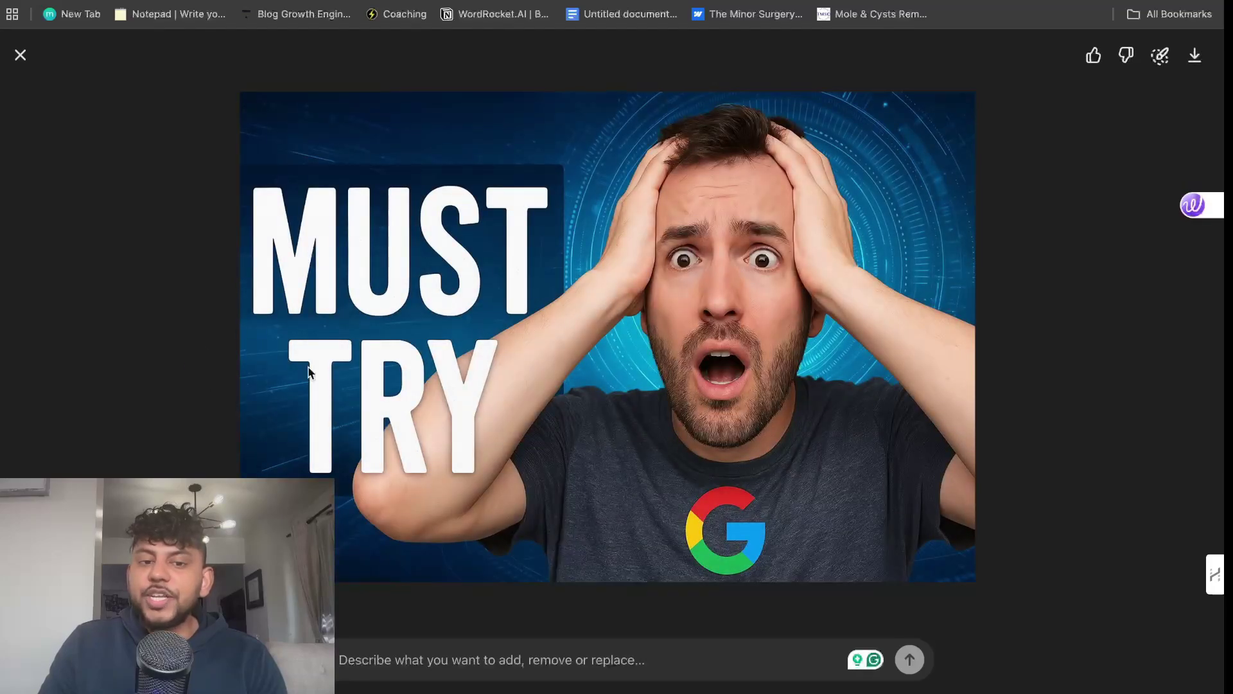
left_click(18, 65)
scroll(721, 303, "up", 4)
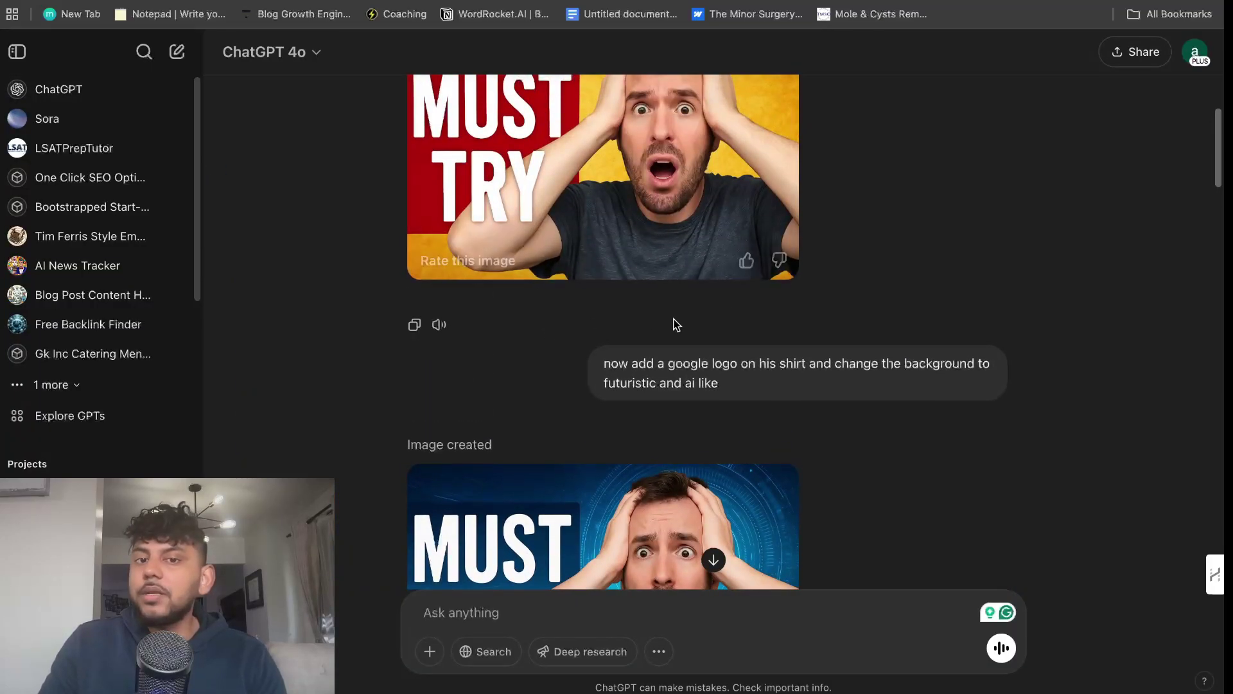
scroll(677, 324, "down", 5)
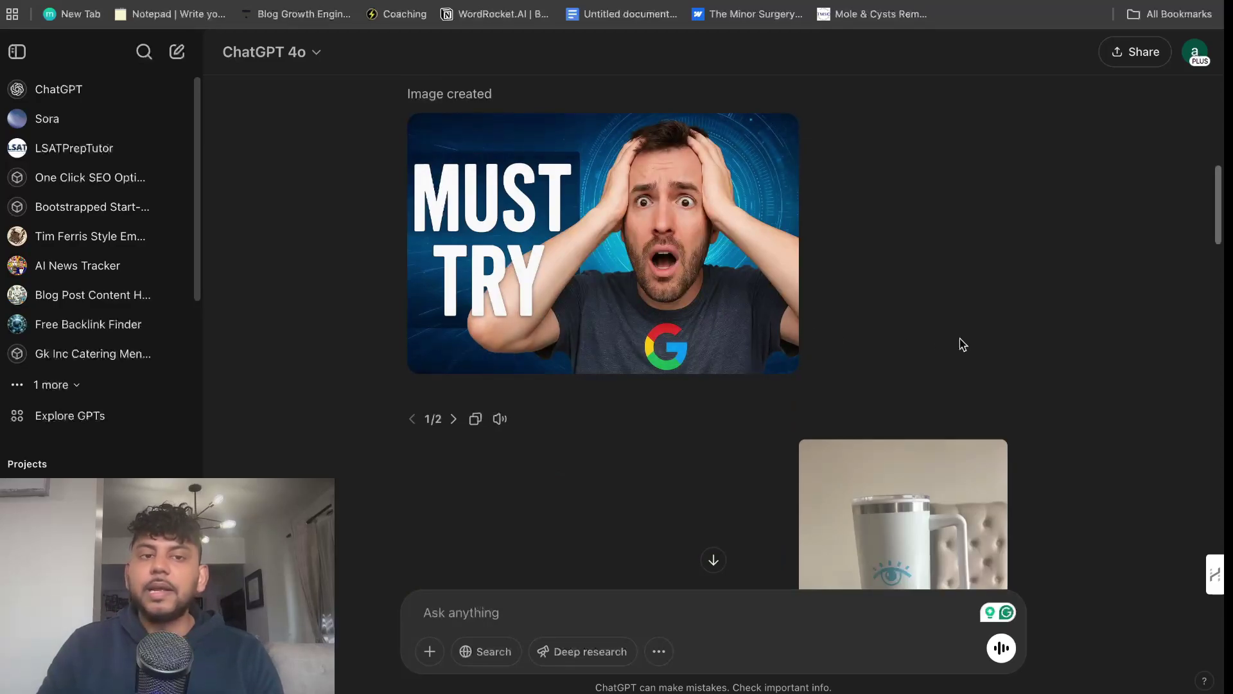
scroll(917, 331, "up", 1)
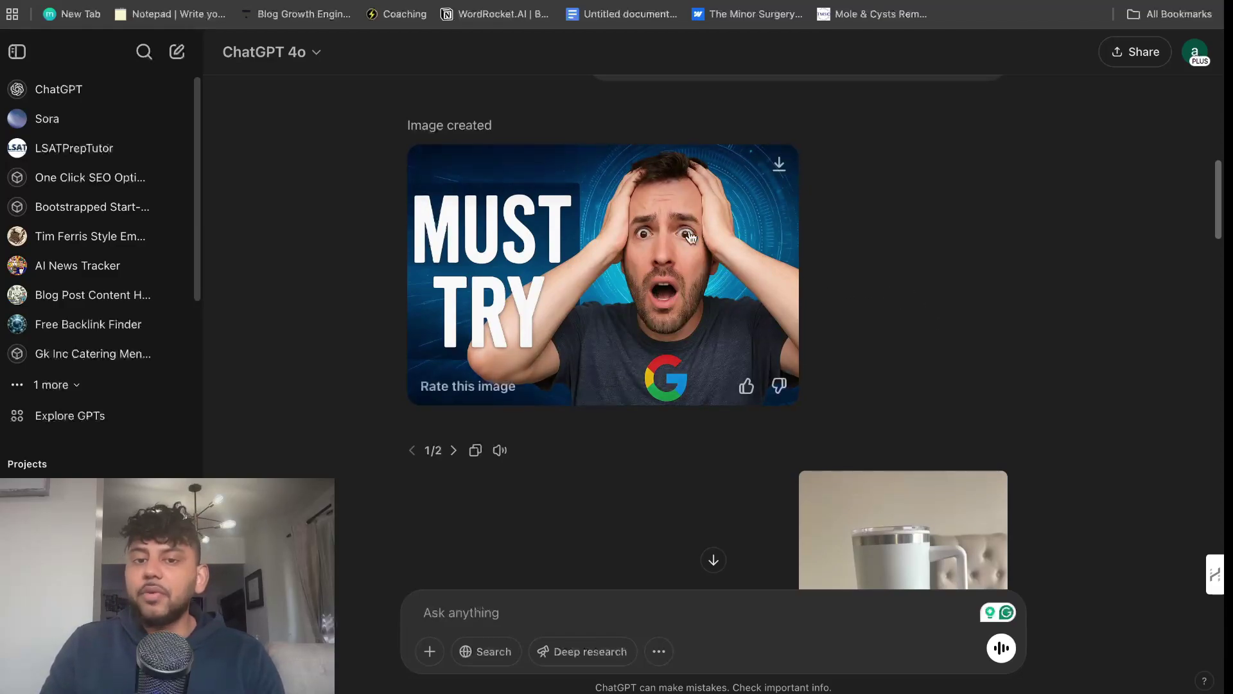
Check the ChatGPT model list without changing the model.
scroll(838, 327, "down", 4)
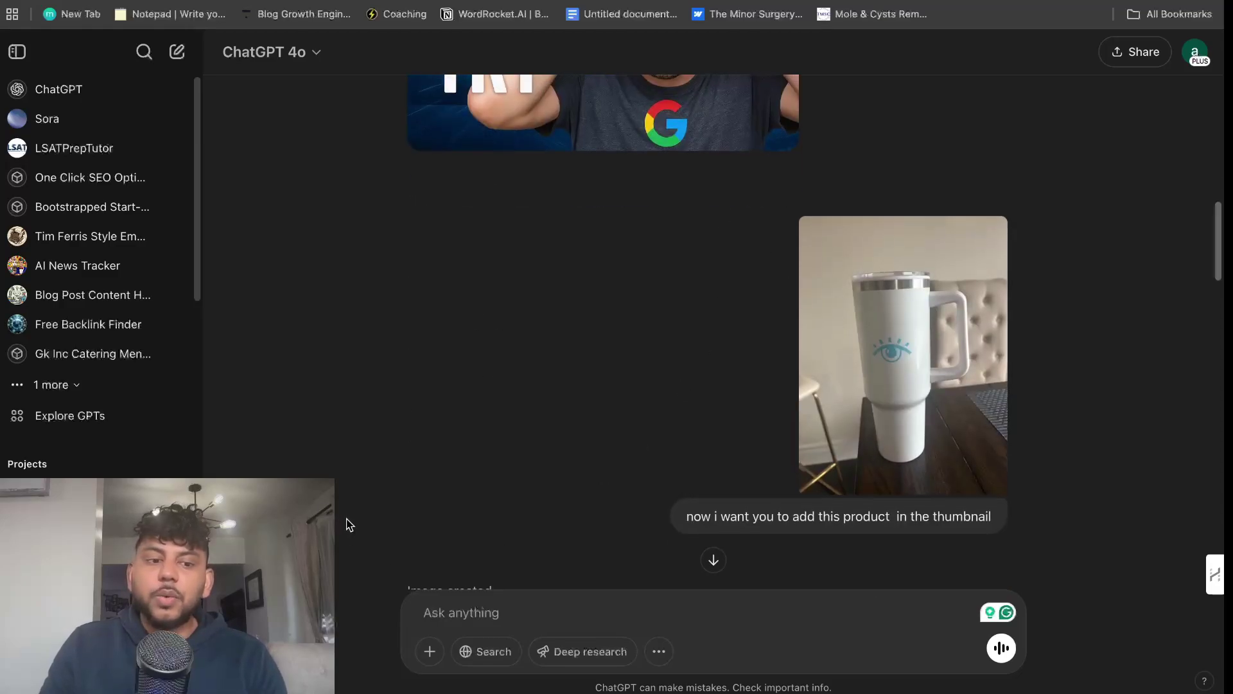
scroll(622, 387, "up", 5)
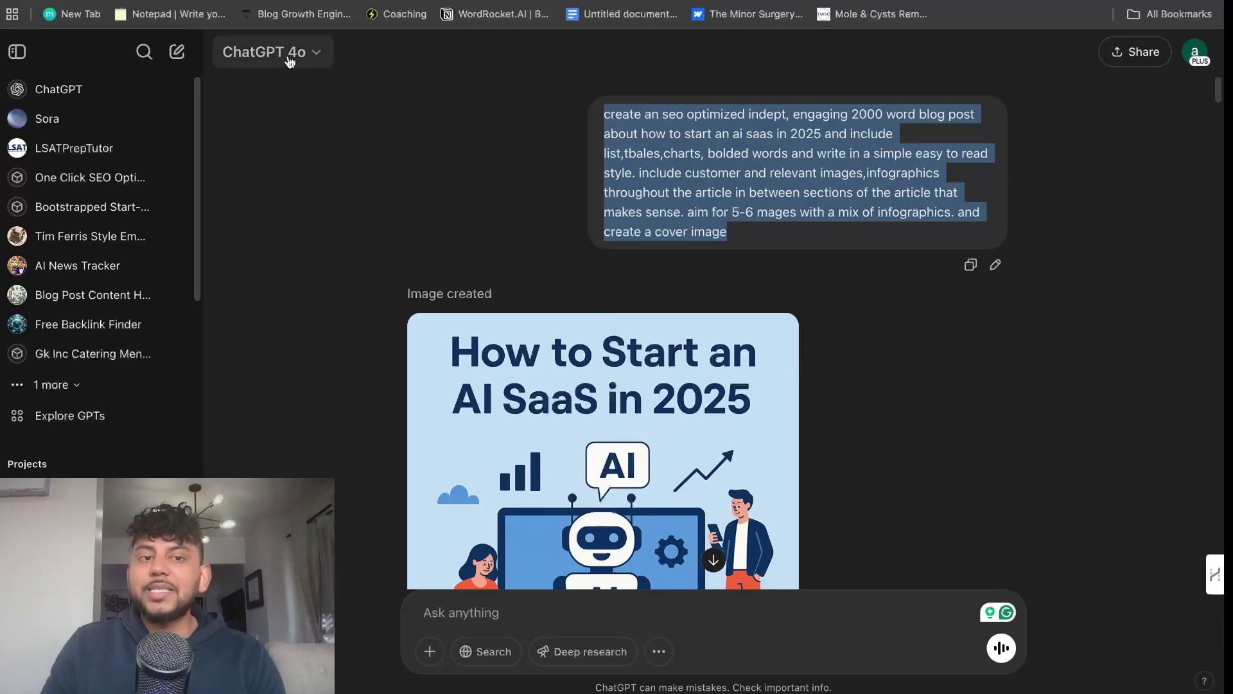
left_click(301, 64)
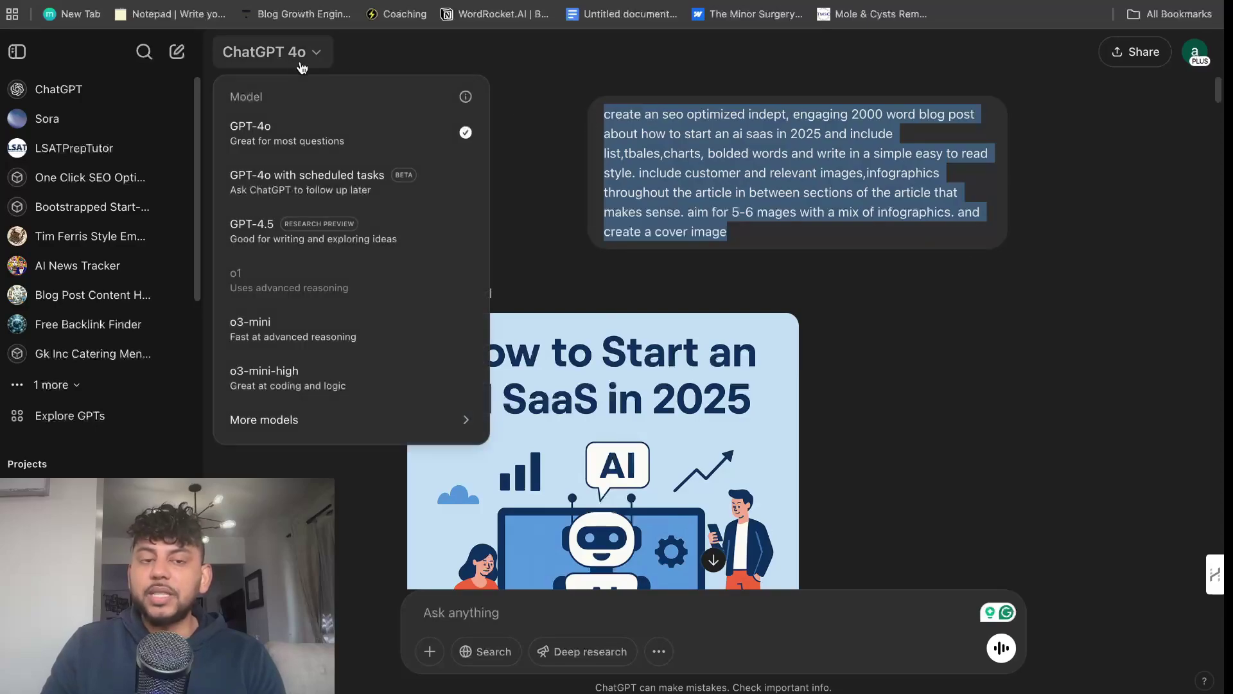
left_click(387, 56)
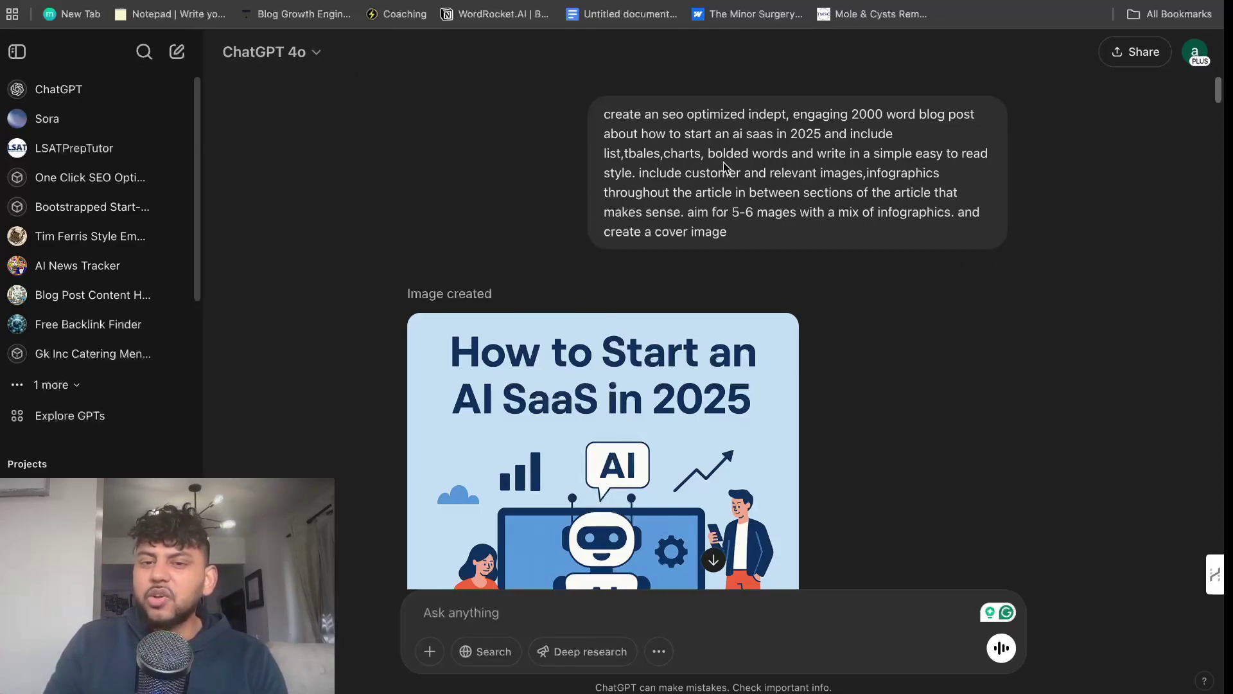
Select the whole blog post prompt text.
scroll(707, 286, "down", 1)
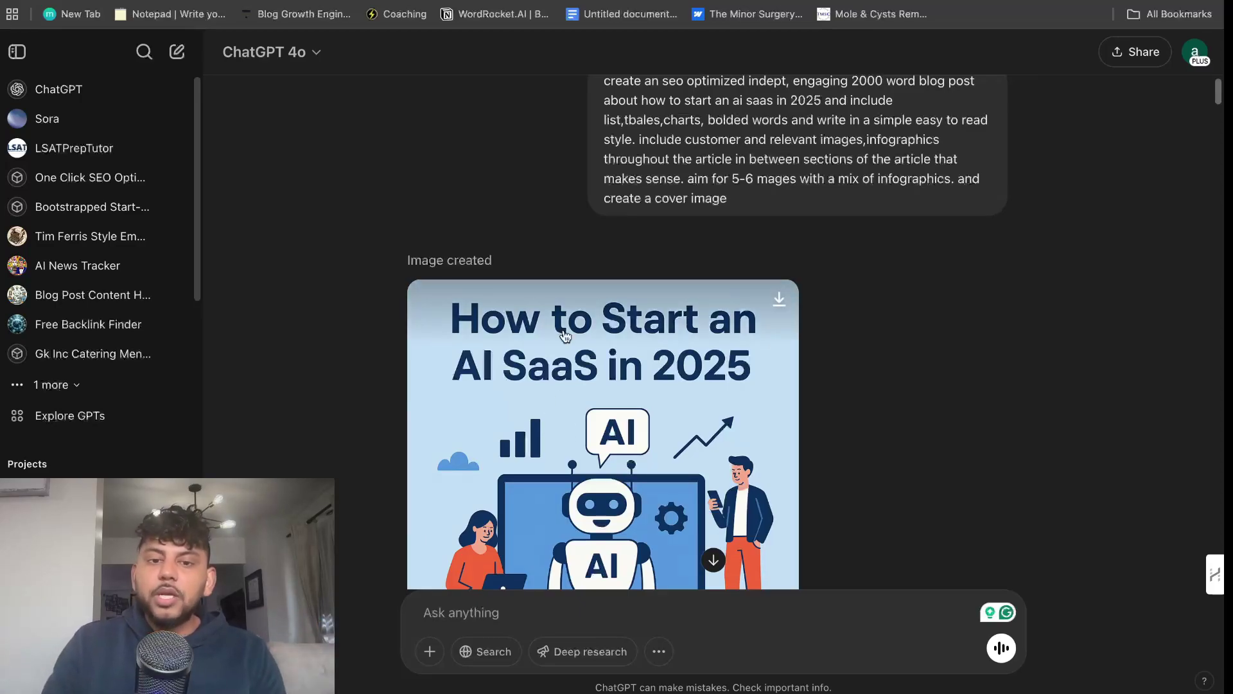
scroll(755, 182, "up", 1)
triple_click(755, 182)
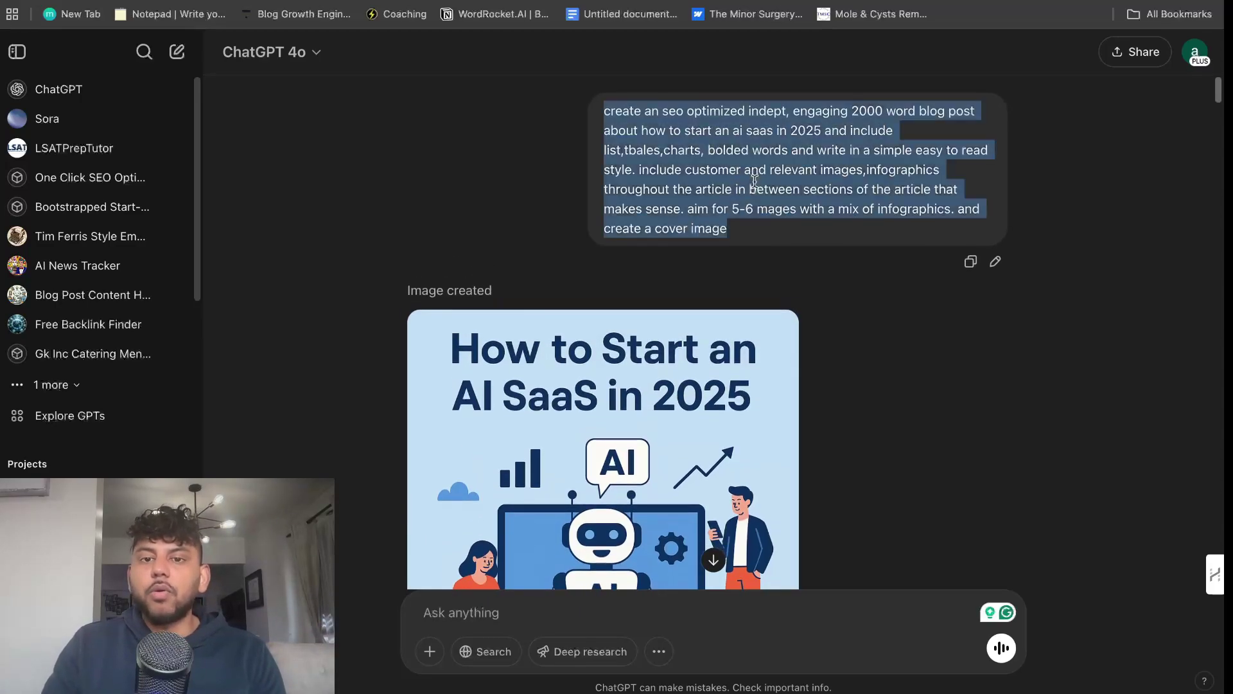
View the AI SaaS cover image at full size, then close it.
scroll(661, 351, "down", 1)
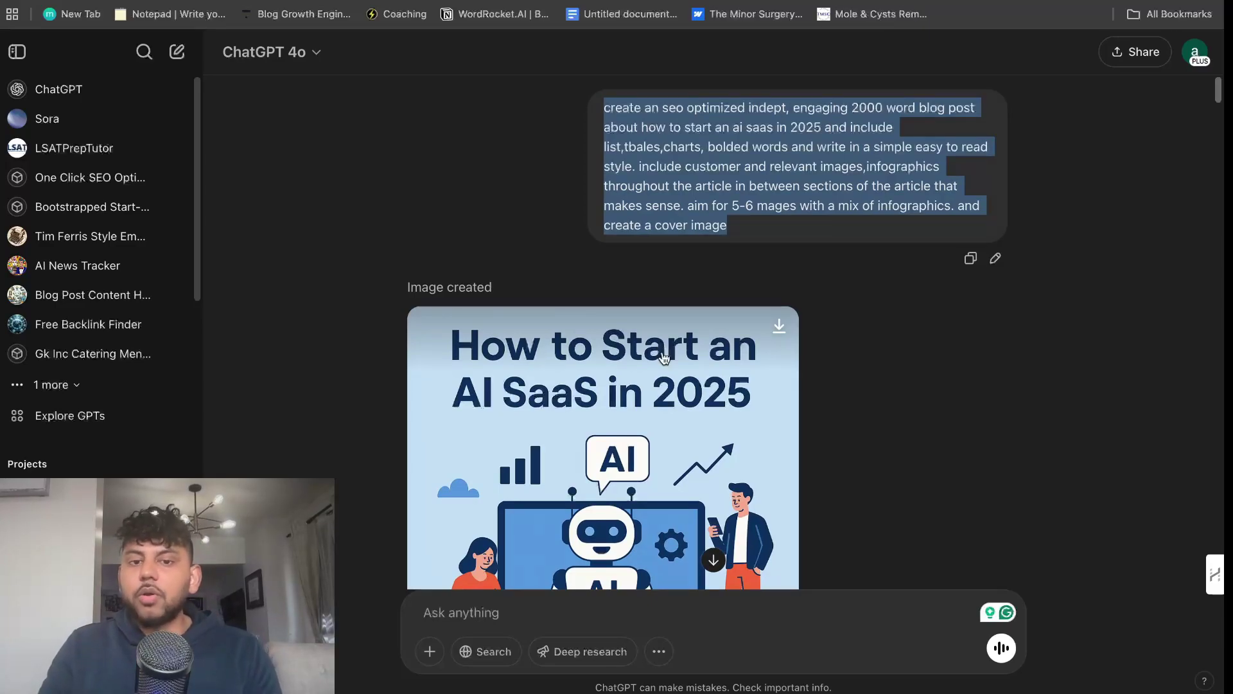
scroll(646, 352, "down", 2)
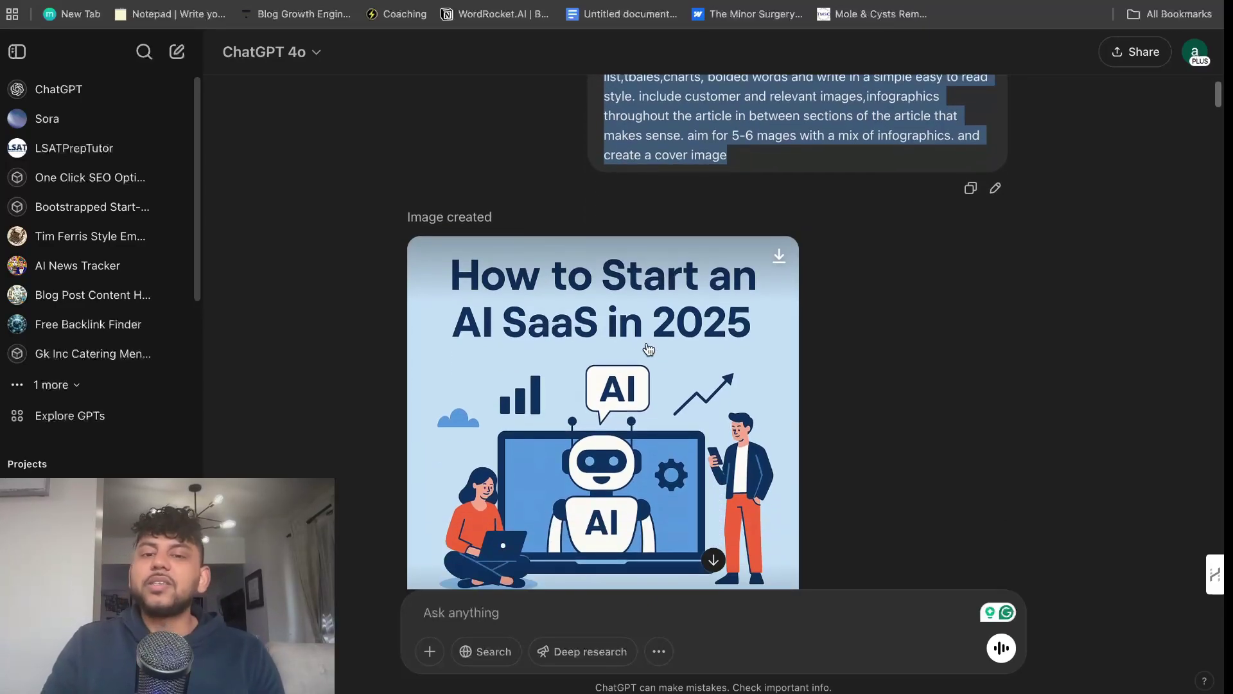
scroll(601, 350, "down", 1)
scroll(602, 350, "down", 3)
scroll(601, 350, "up", 3)
left_click(602, 350)
left_click_drag(436, 136, 861, 262)
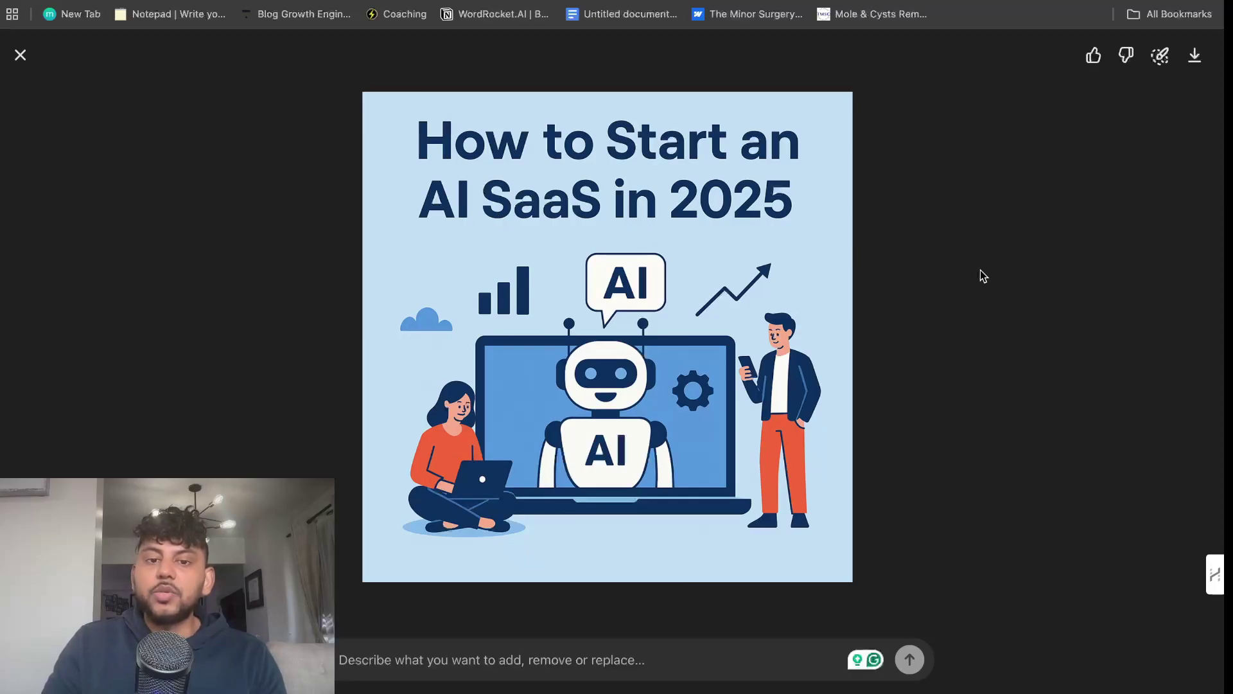
key("Escape")
Scroll through the mortgage article and inspect the Canadian Mortgage Rate Trends infographic full-size.
scroll(558, 252, "down", 9)
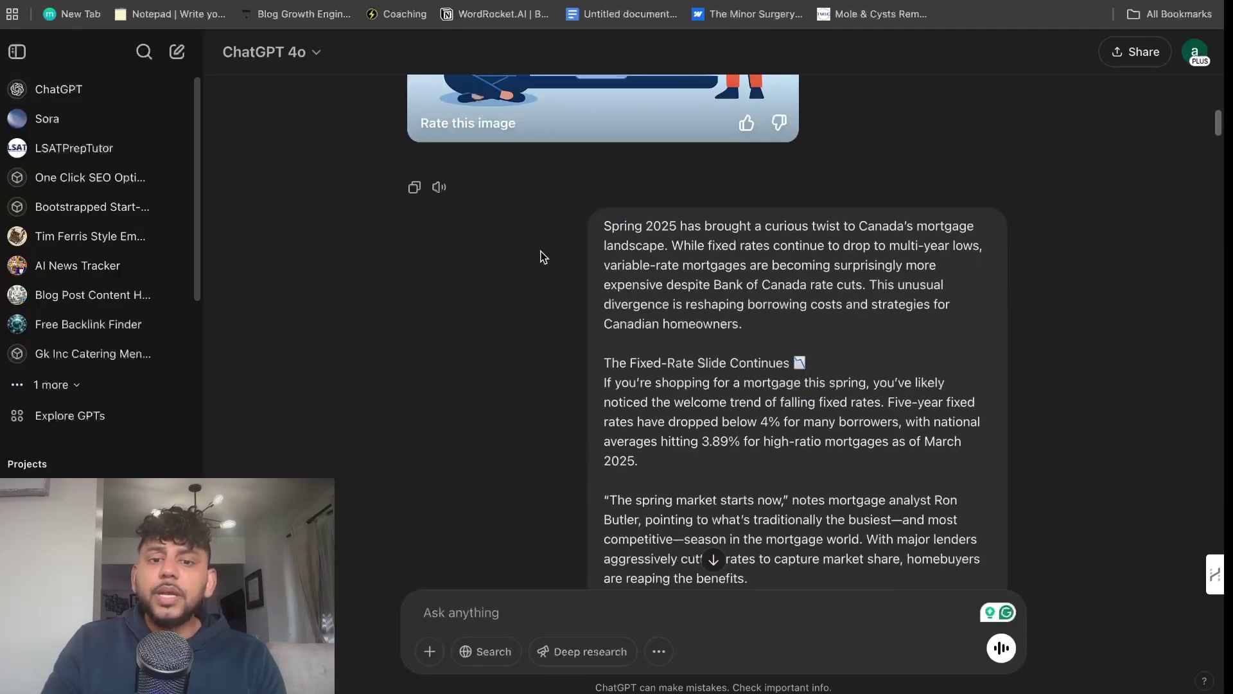
scroll(846, 321, "down", 20)
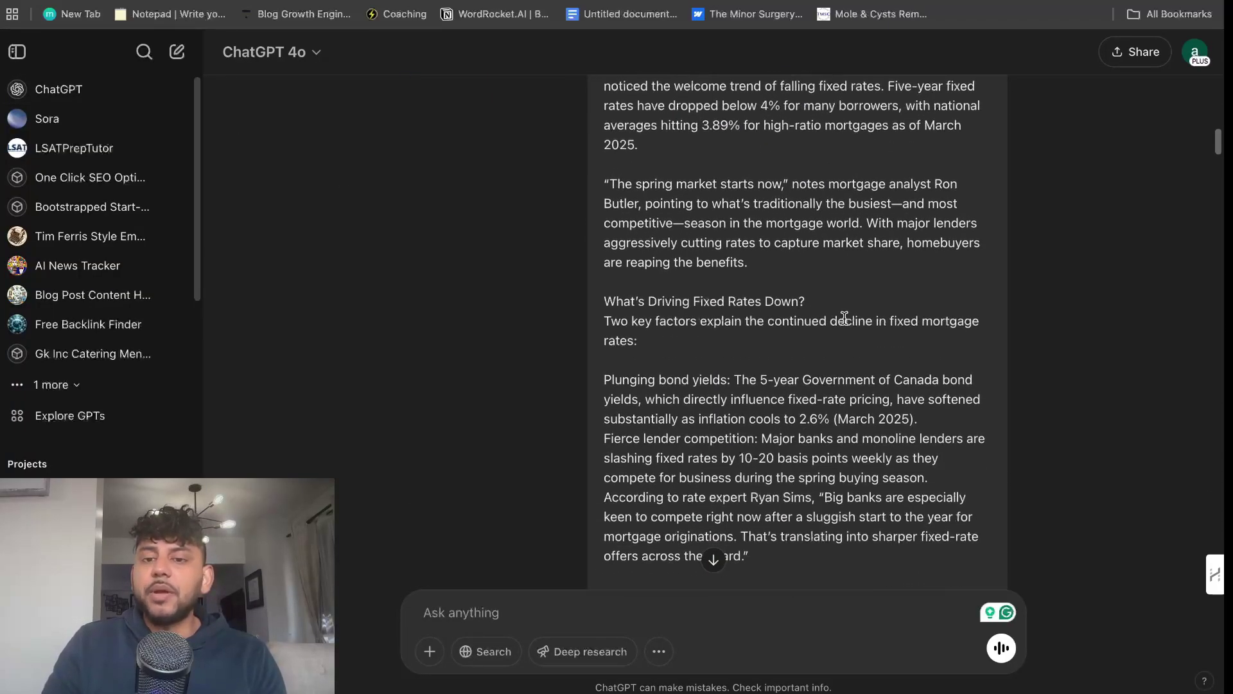
scroll(845, 321, "down", 20)
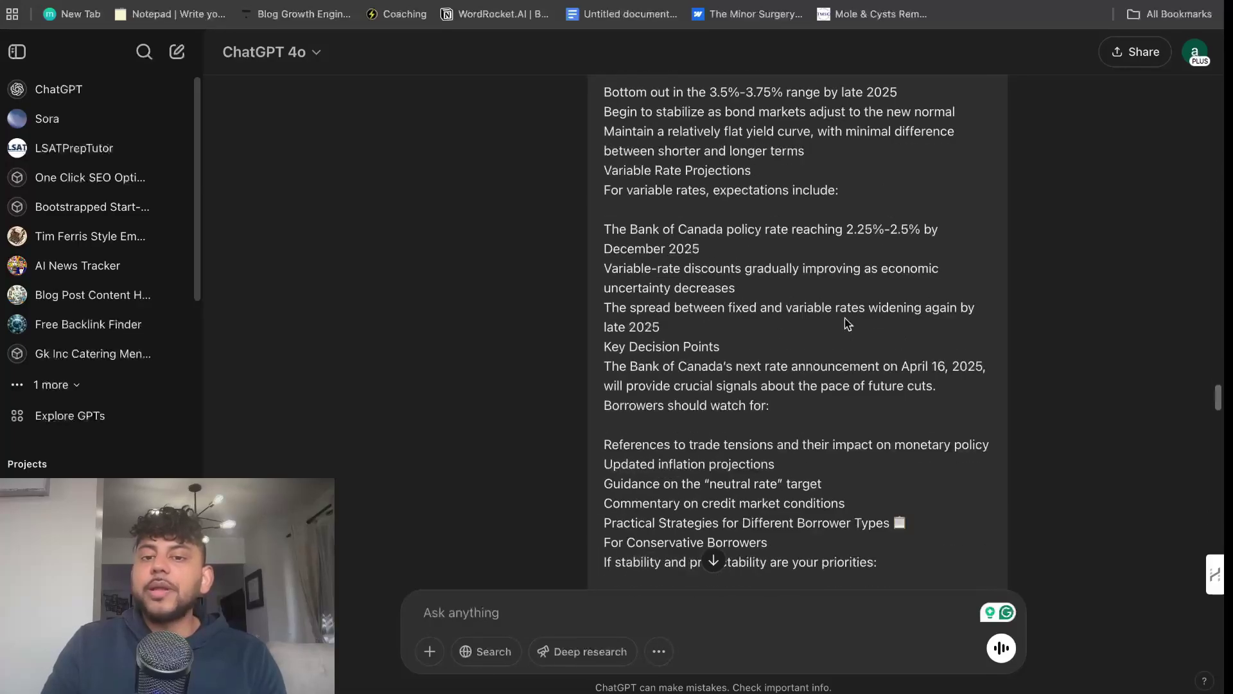
scroll(844, 319, "down", 20)
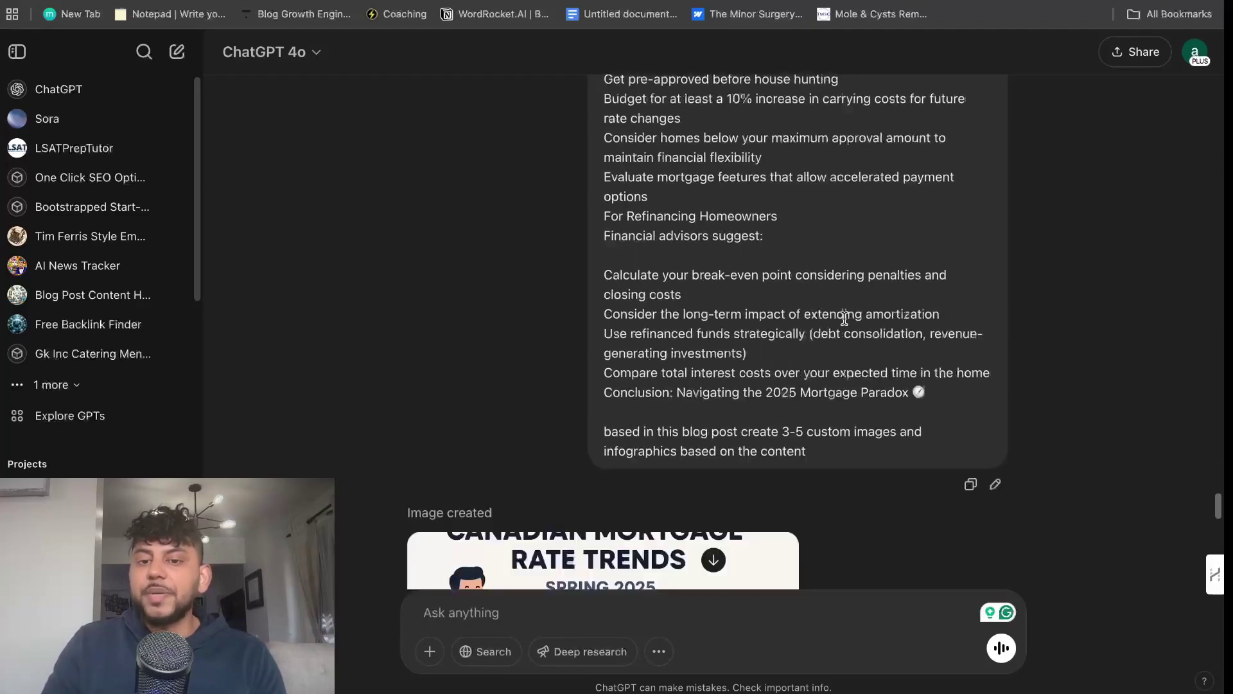
scroll(842, 318, "up", 7)
scroll(842, 318, "down", 2)
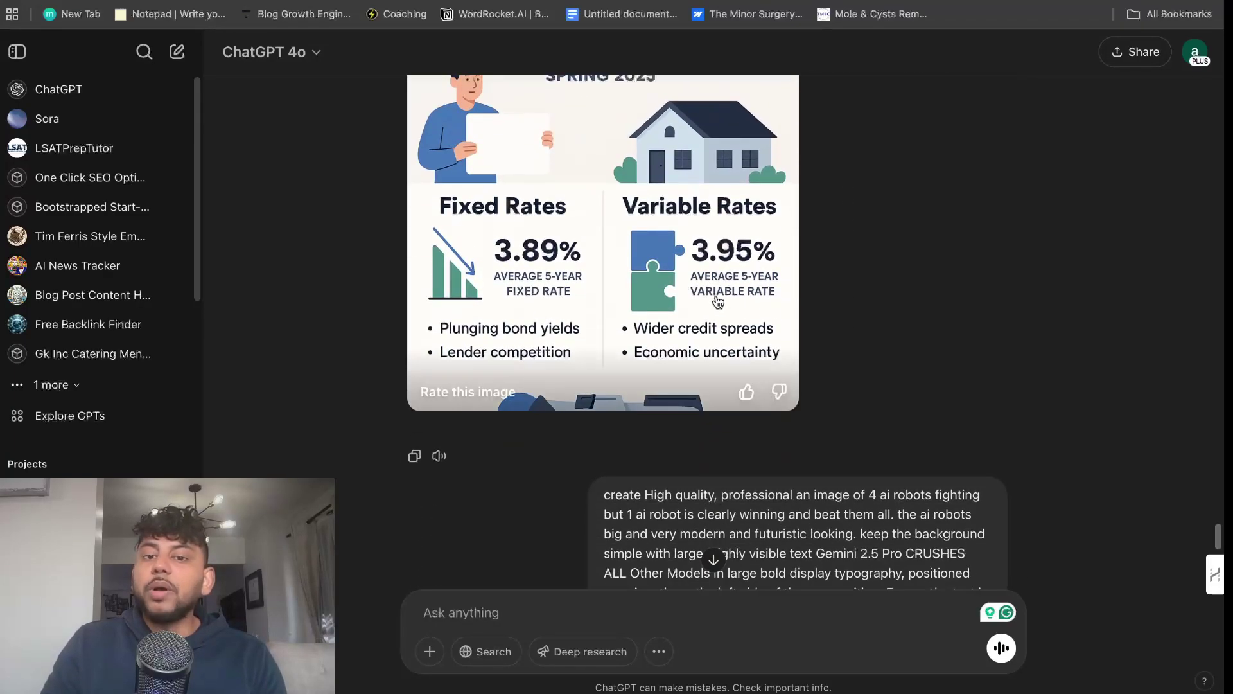
left_click(643, 289)
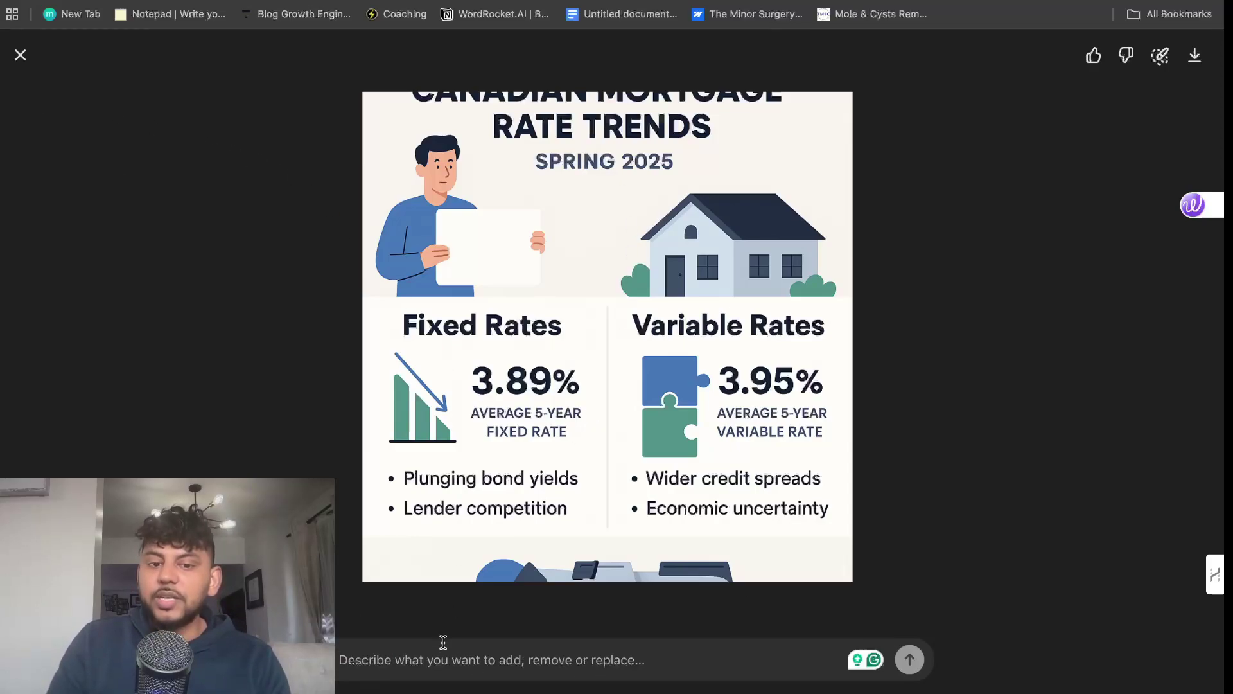
left_click(20, 54)
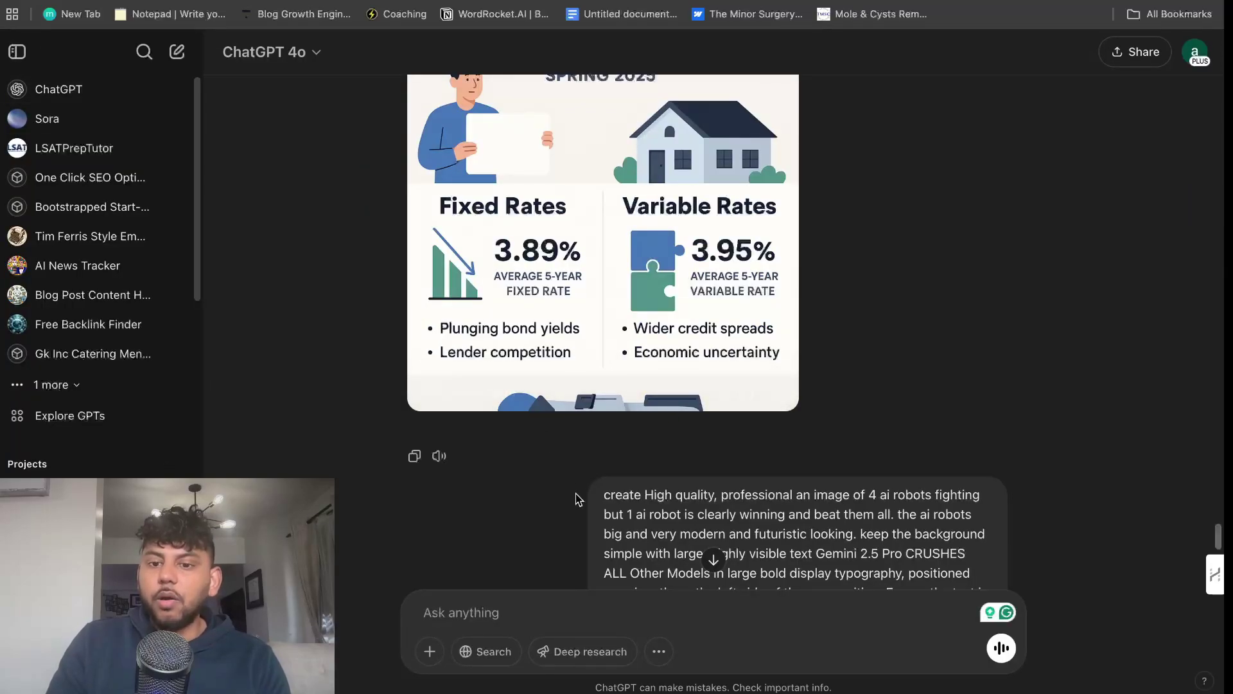
scroll(709, 425, "down", 1)
Reopen the Canadian mortgage infographic full-size for another look.
scroll(710, 425, "up", 4)
left_click(647, 352)
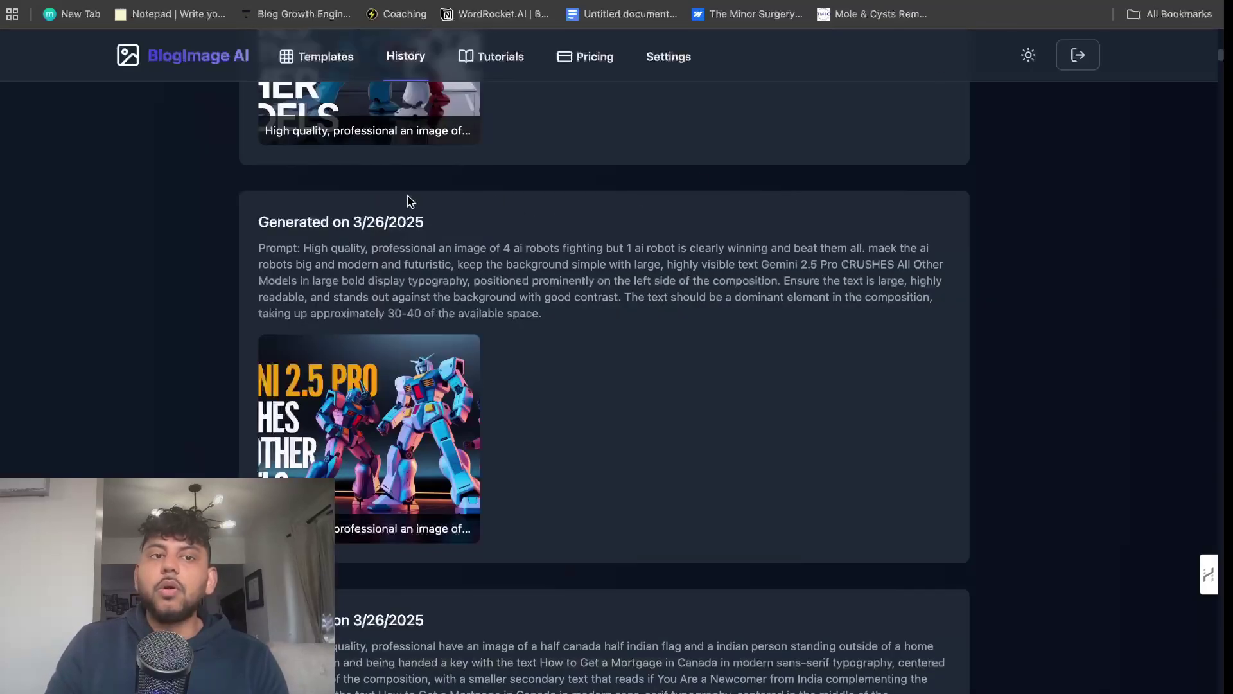
scroll(408, 222, "up", 7)
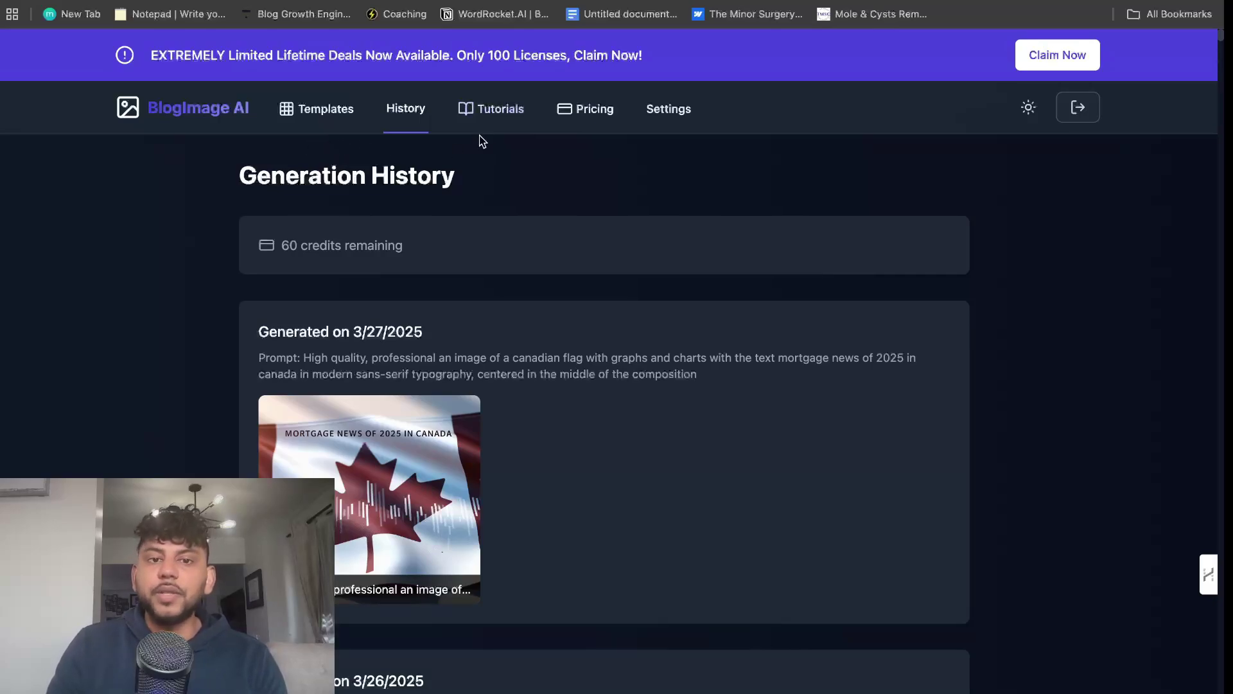
left_click(225, 117)
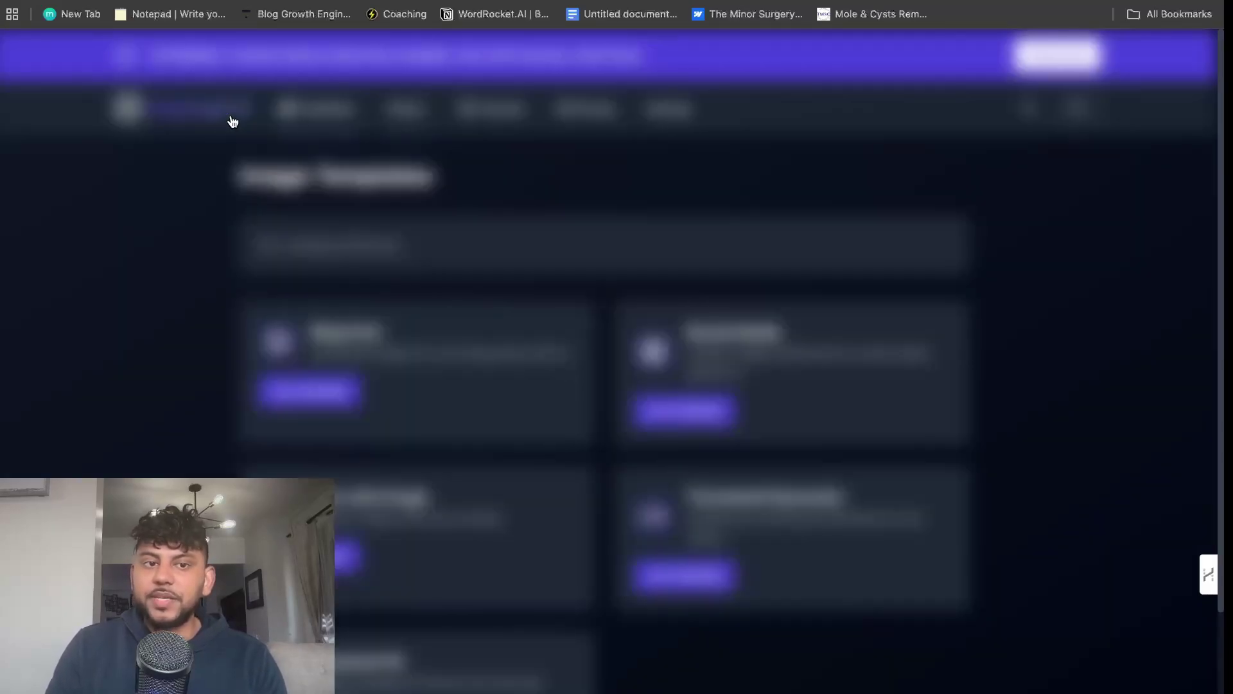
scroll(563, 400, "down", 2)
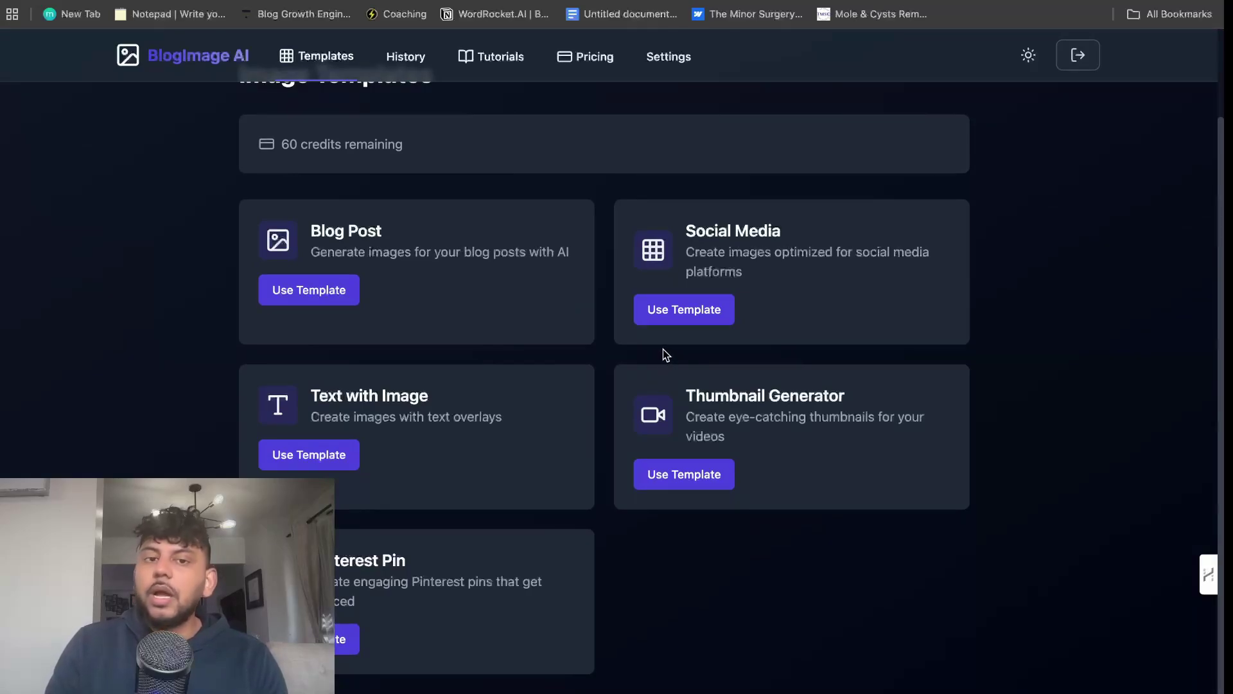
scroll(654, 339, "up", 1)
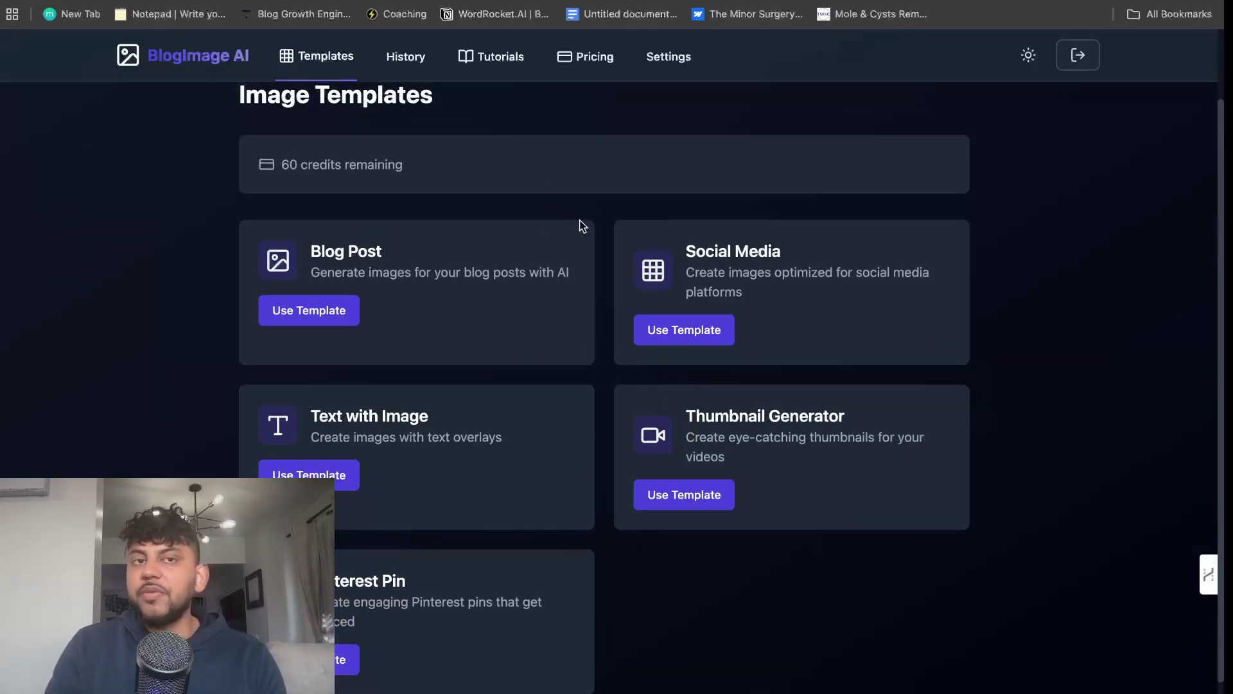
scroll(620, 229, "up", 2)
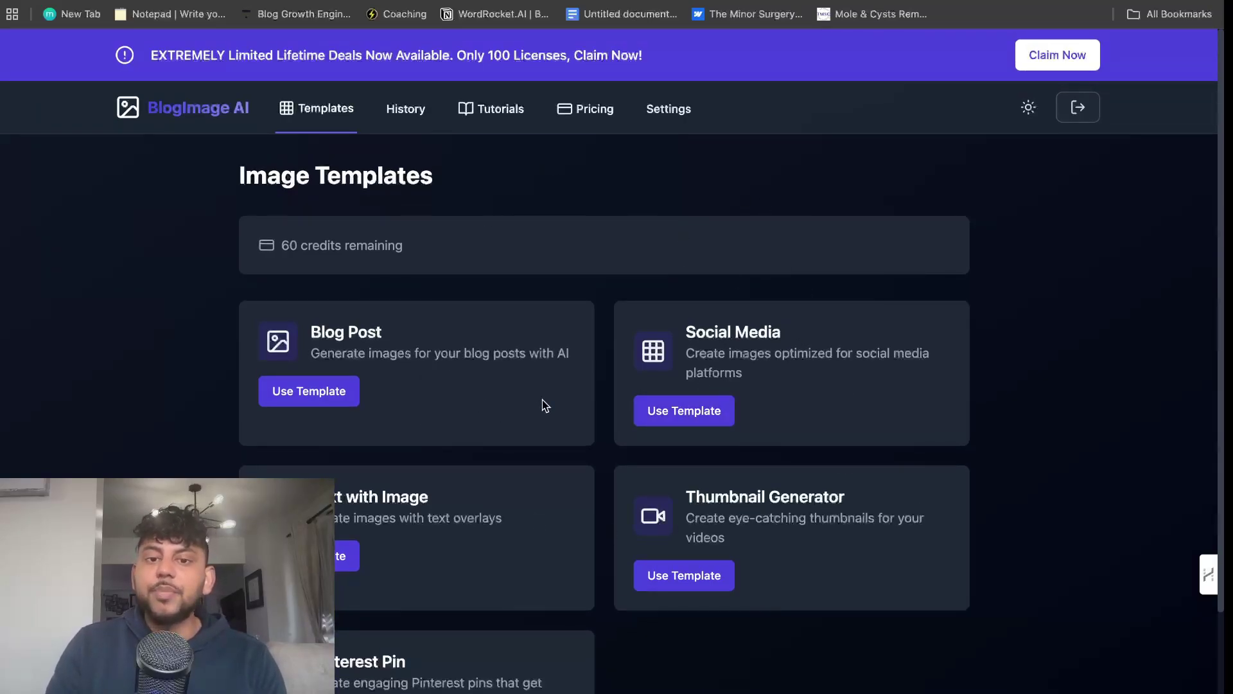
scroll(596, 295, "down", 2)
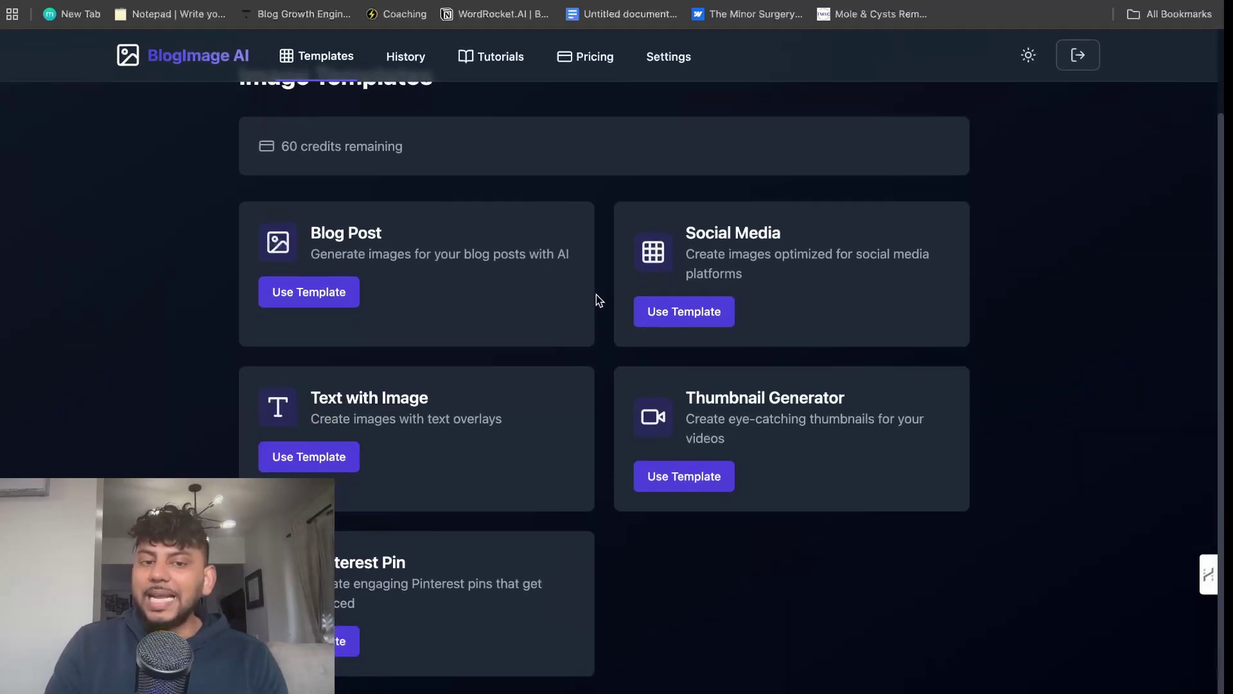
left_click(665, 306)
scroll(430, 159, "up", 2)
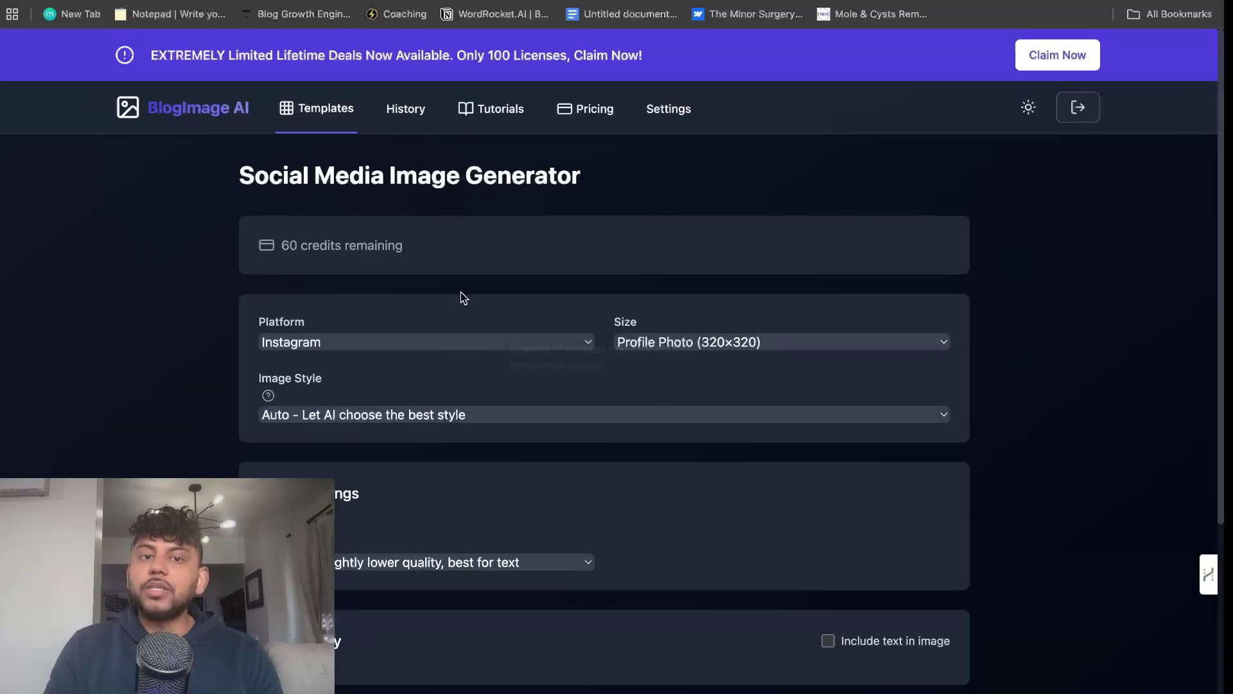
left_click(350, 114)
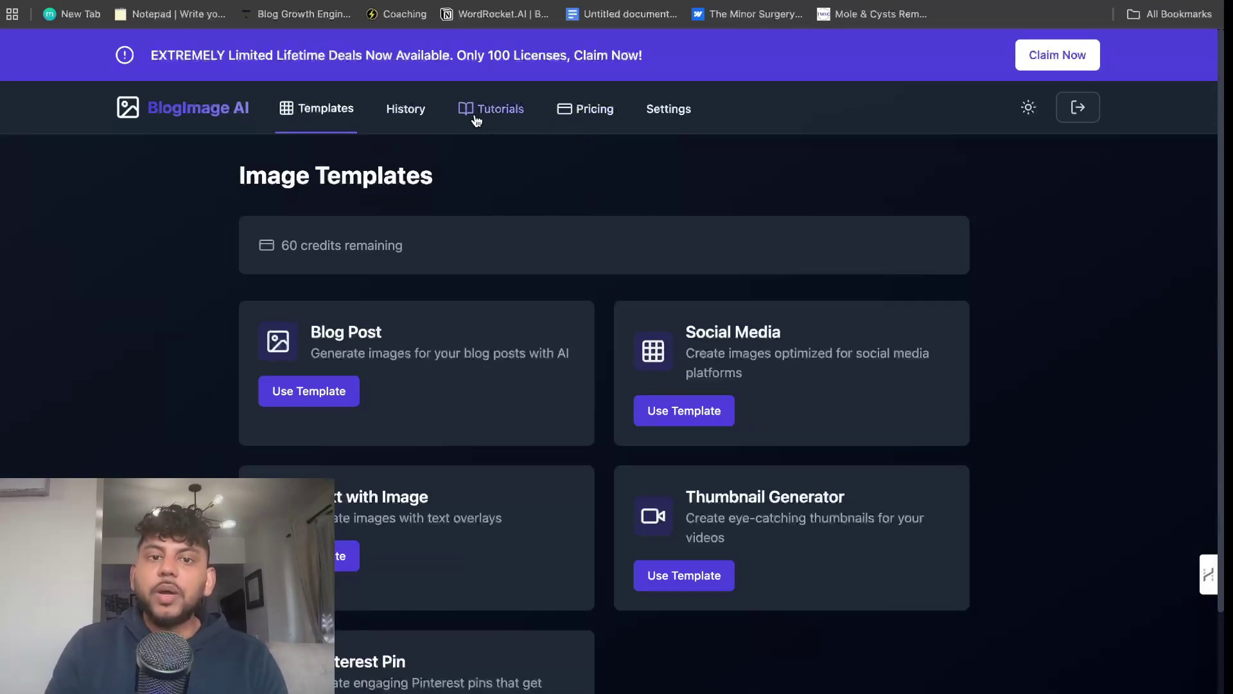
In History, select the entire 'Gemini 2.5 Pro CRUSHES' robot-battle prompt paragraph.
left_click(406, 116)
scroll(487, 372, "down", 20)
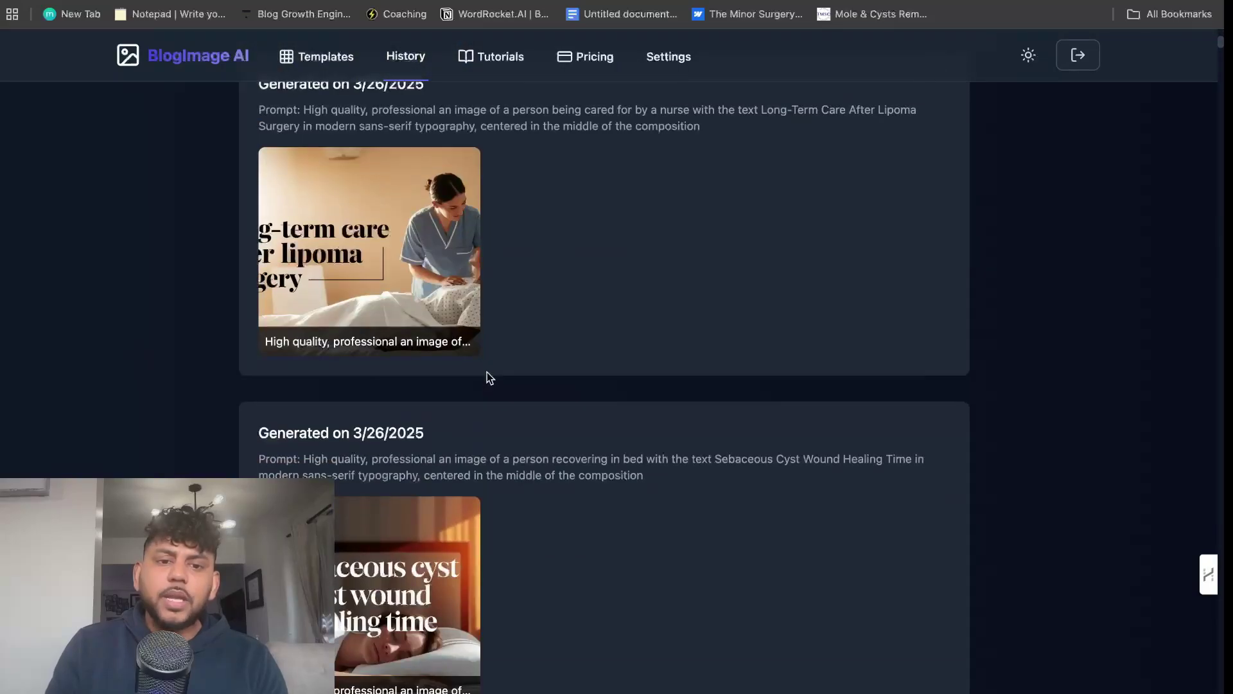
scroll(487, 379, "down", 10)
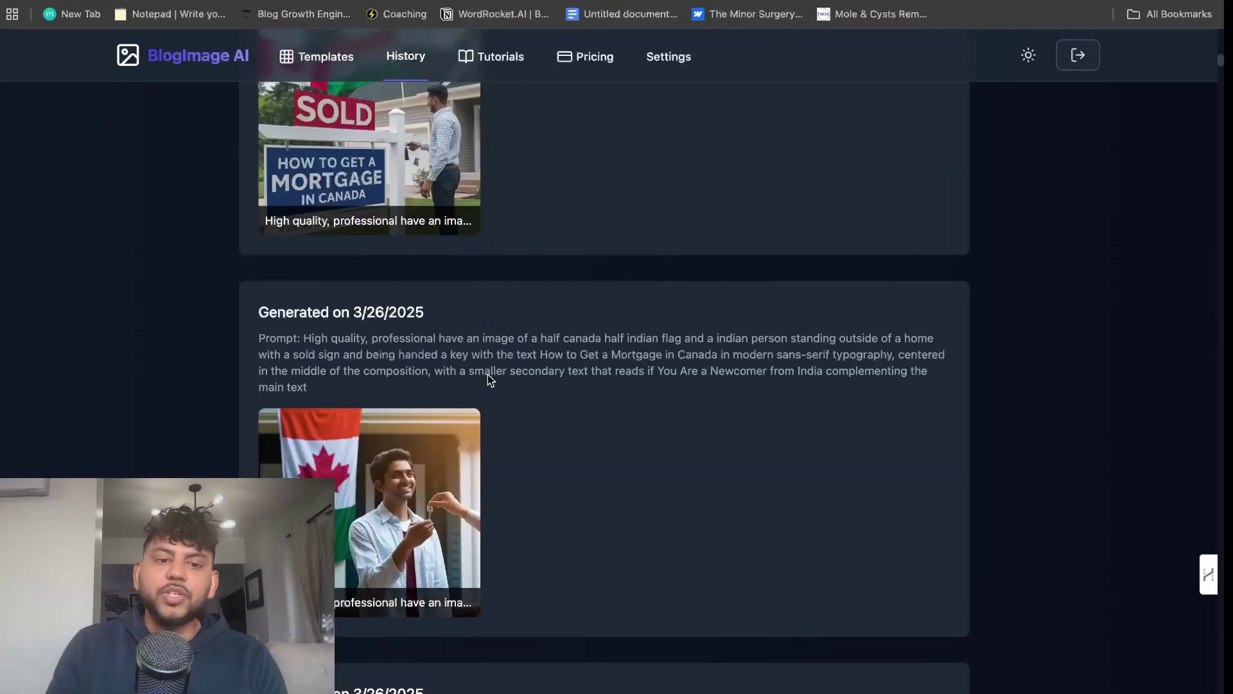
scroll(488, 367, "up", 9)
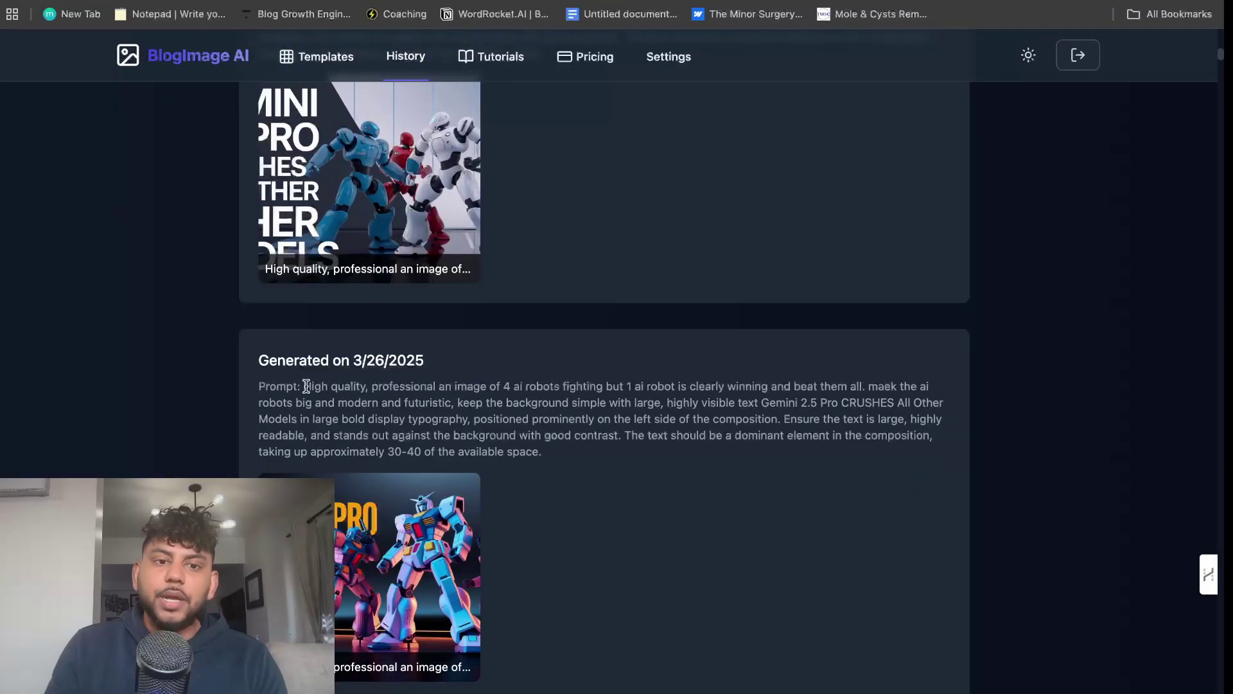
left_click_drag(305, 386, 672, 449)
triple_click(550, 414)
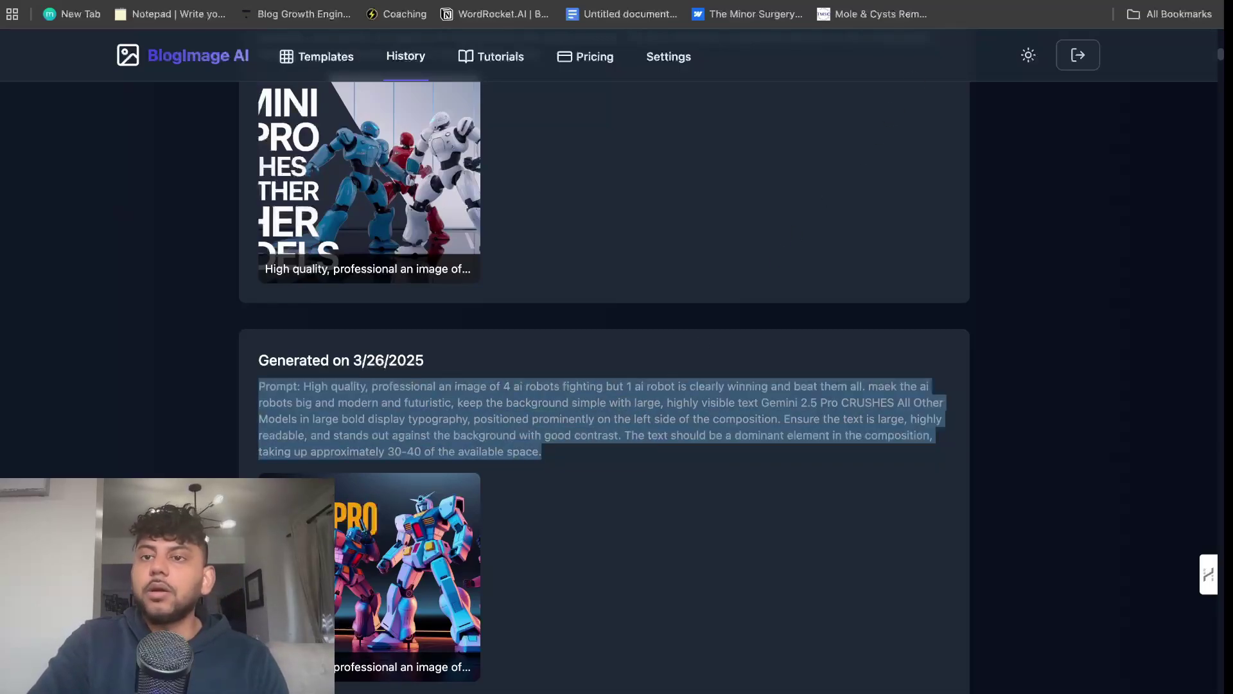
key("ctrl+Tab")
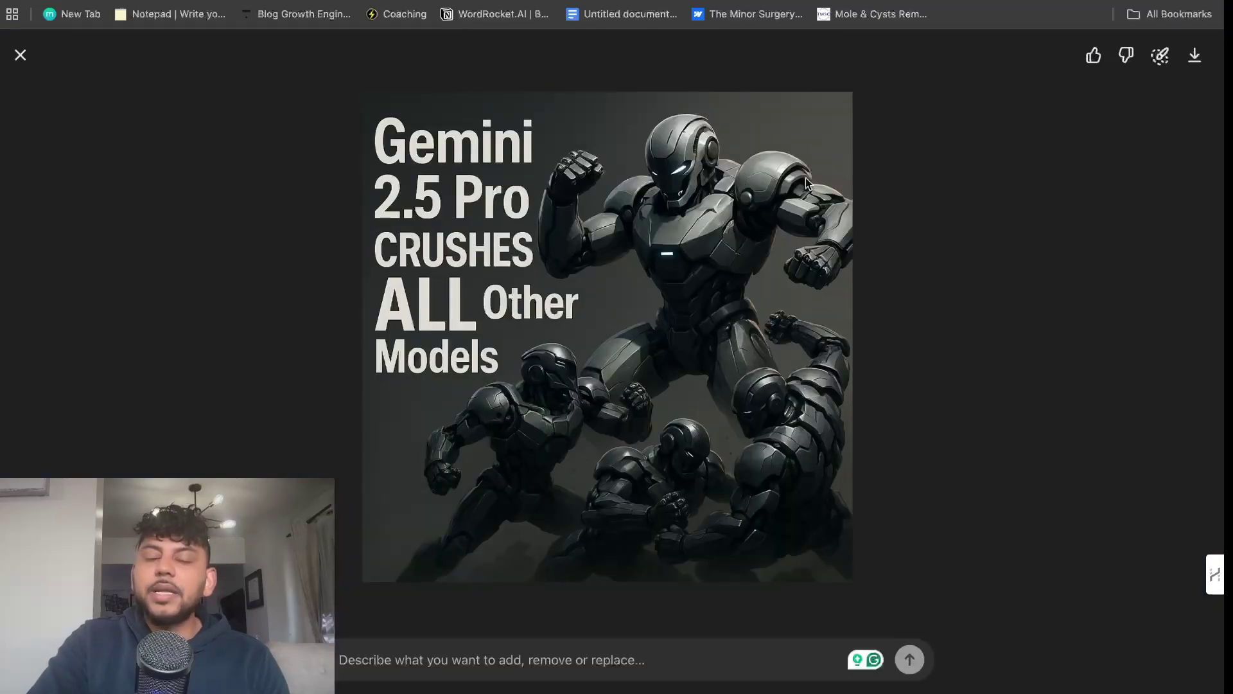
left_click(20, 56)
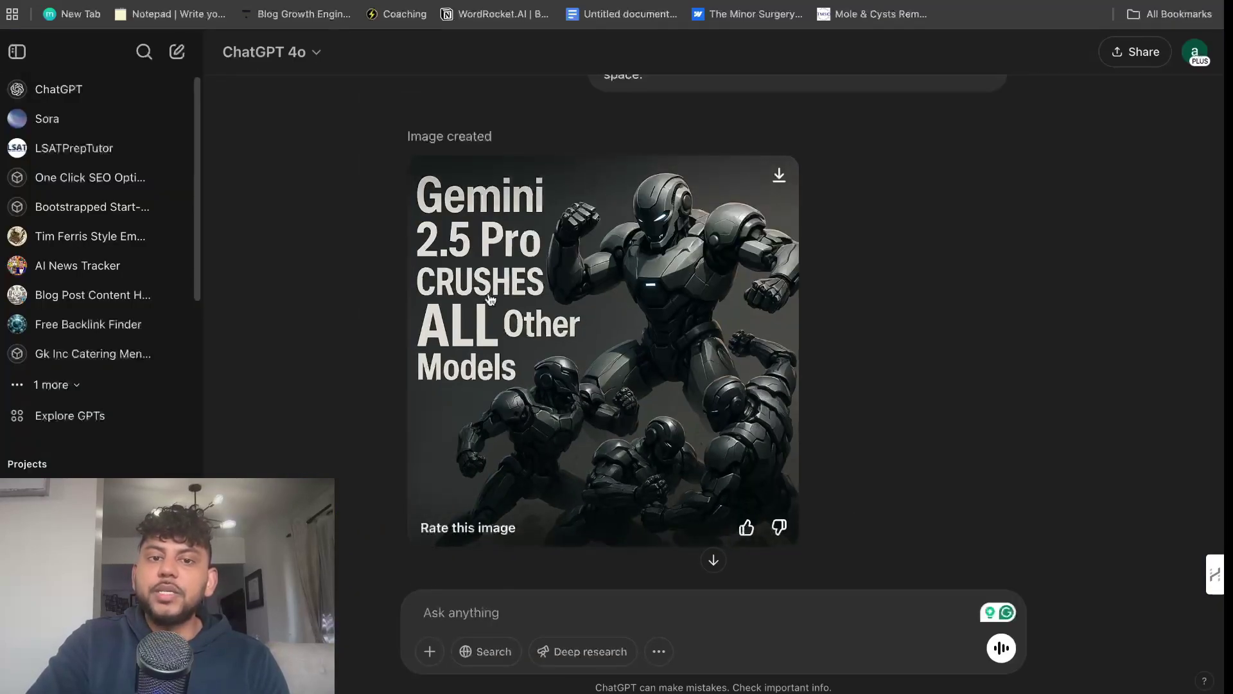
left_click(552, 342)
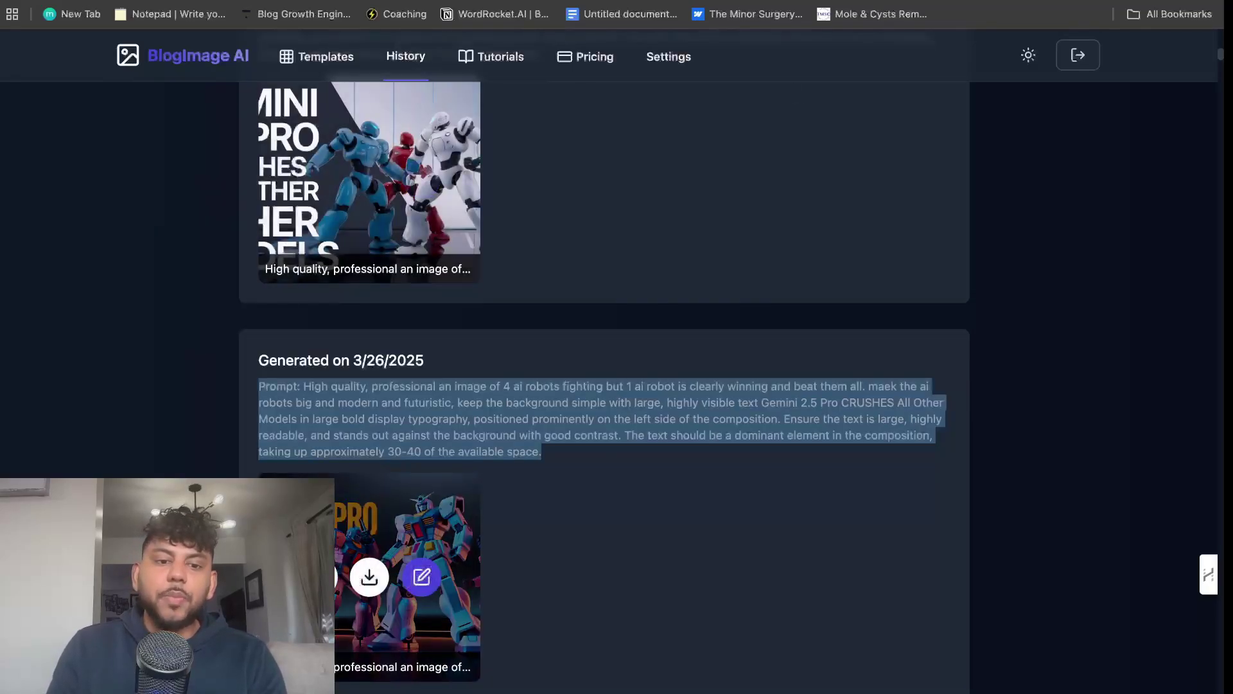
Preview BlogImage AI's robot image full-size beside ChatGPT's, then go back to Templates.
left_click(407, 665)
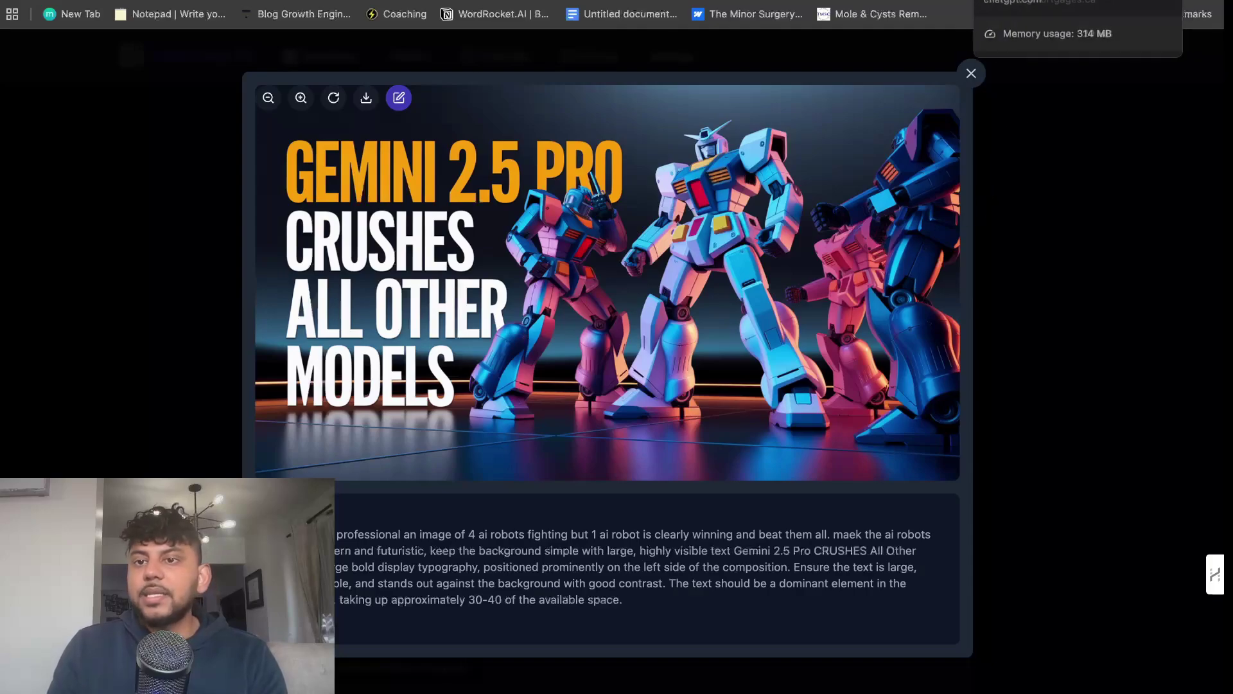
left_click(1086, 1)
key("ctrl+Tab")
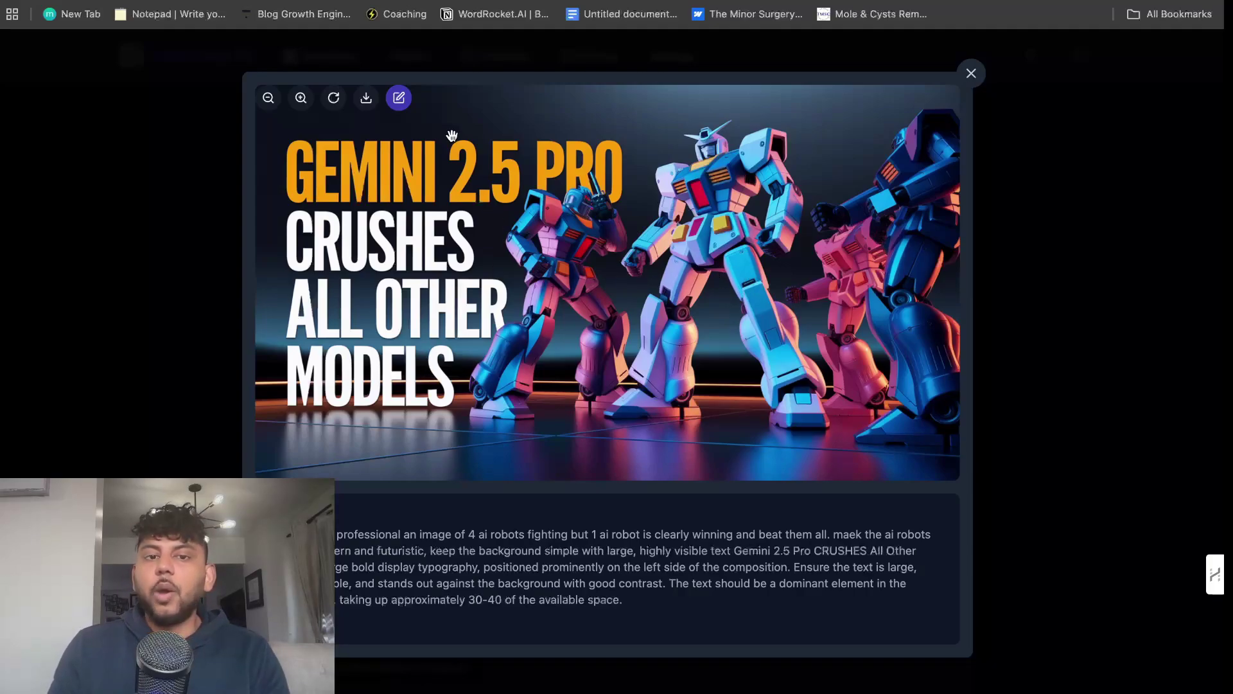
left_click(971, 75)
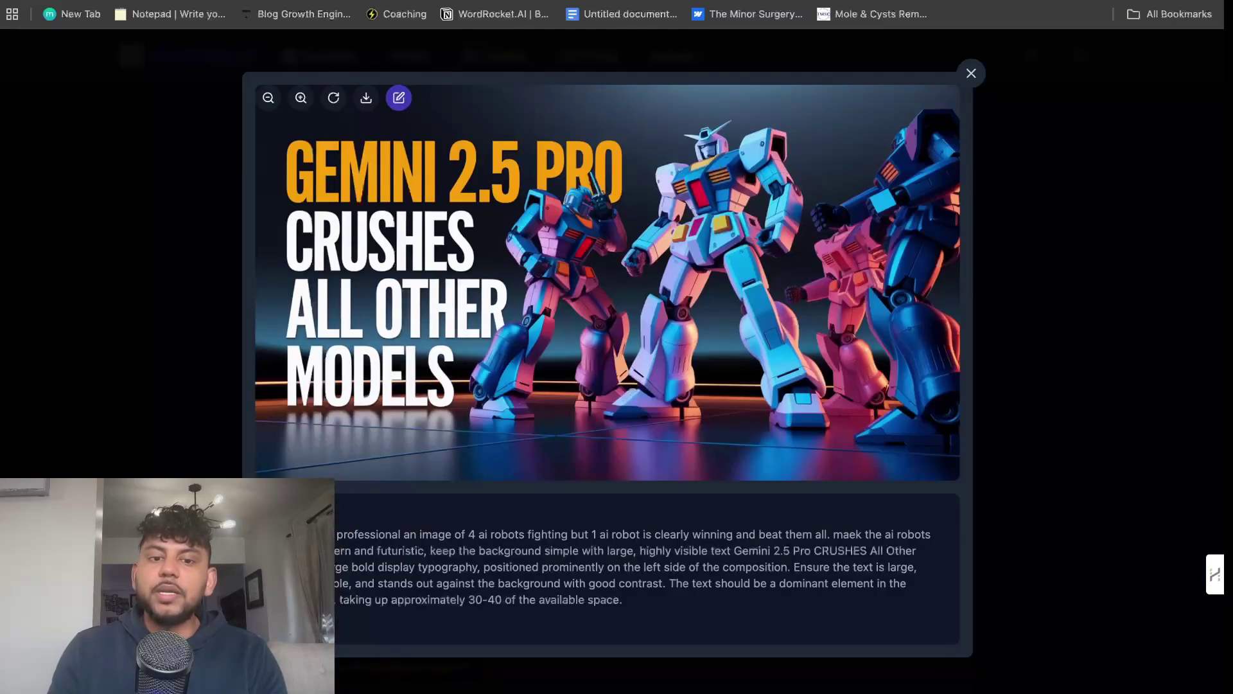
left_click(360, 578)
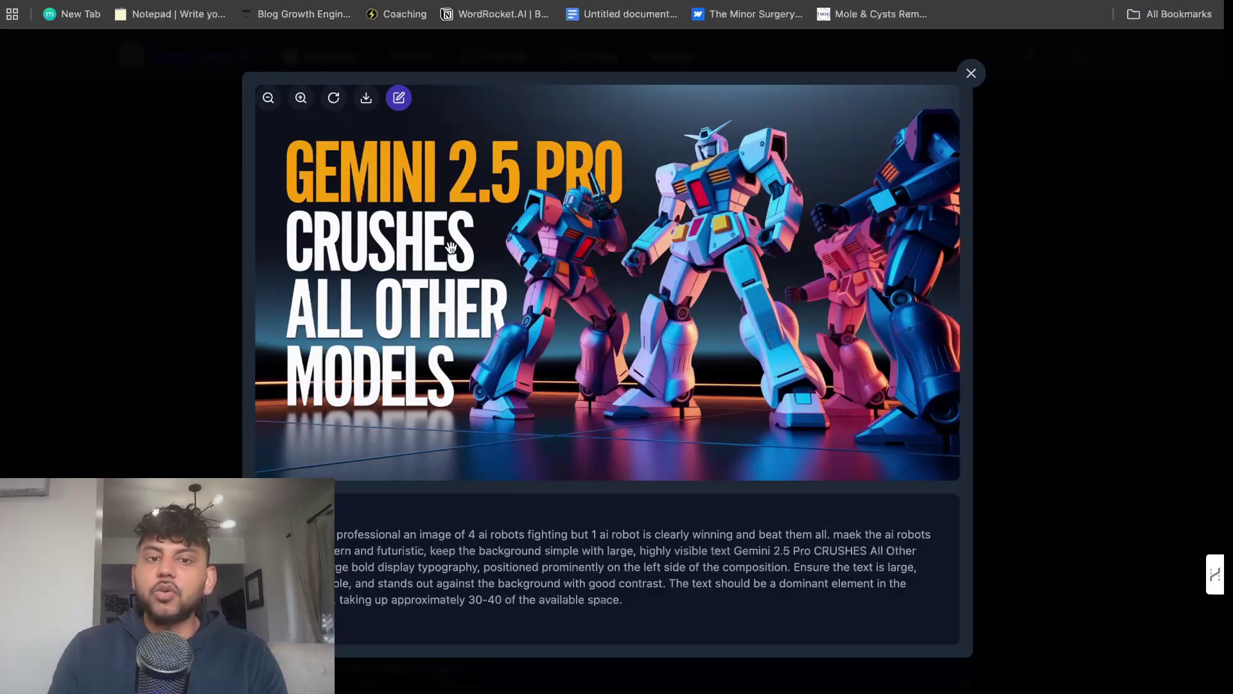
left_click(971, 74)
left_click(318, 63)
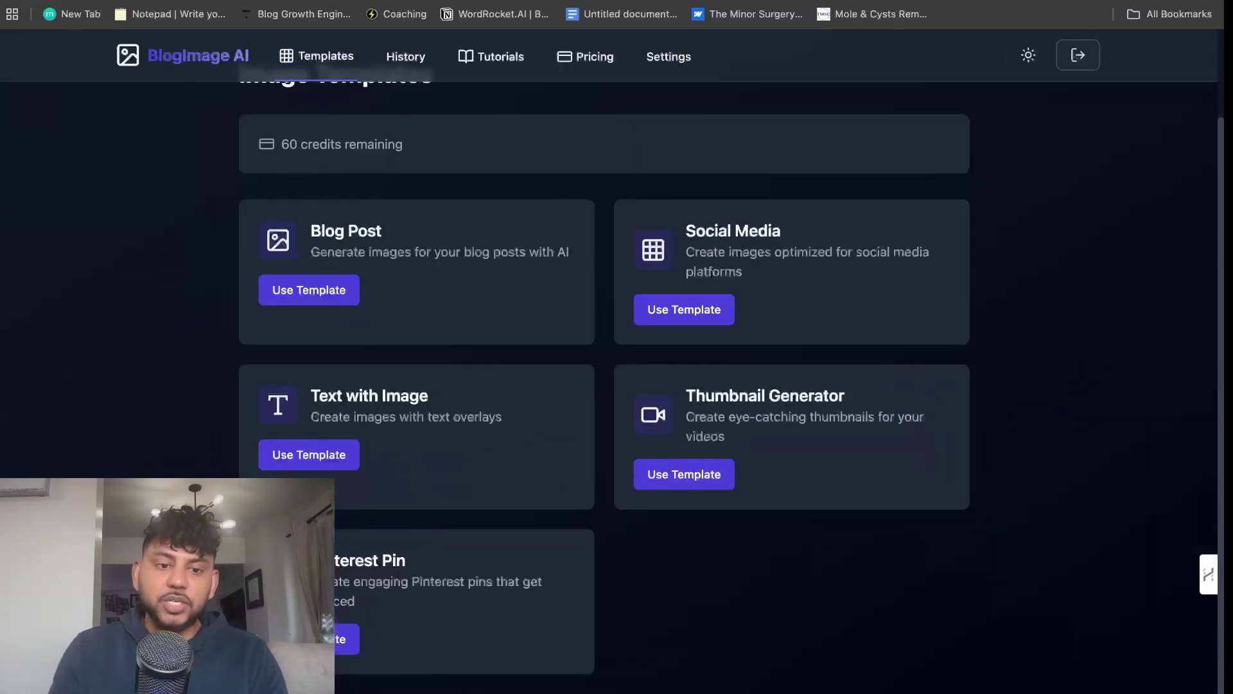
Open the Pinterest pin generator and view the chocolate muffin image full-size.
left_click(347, 639)
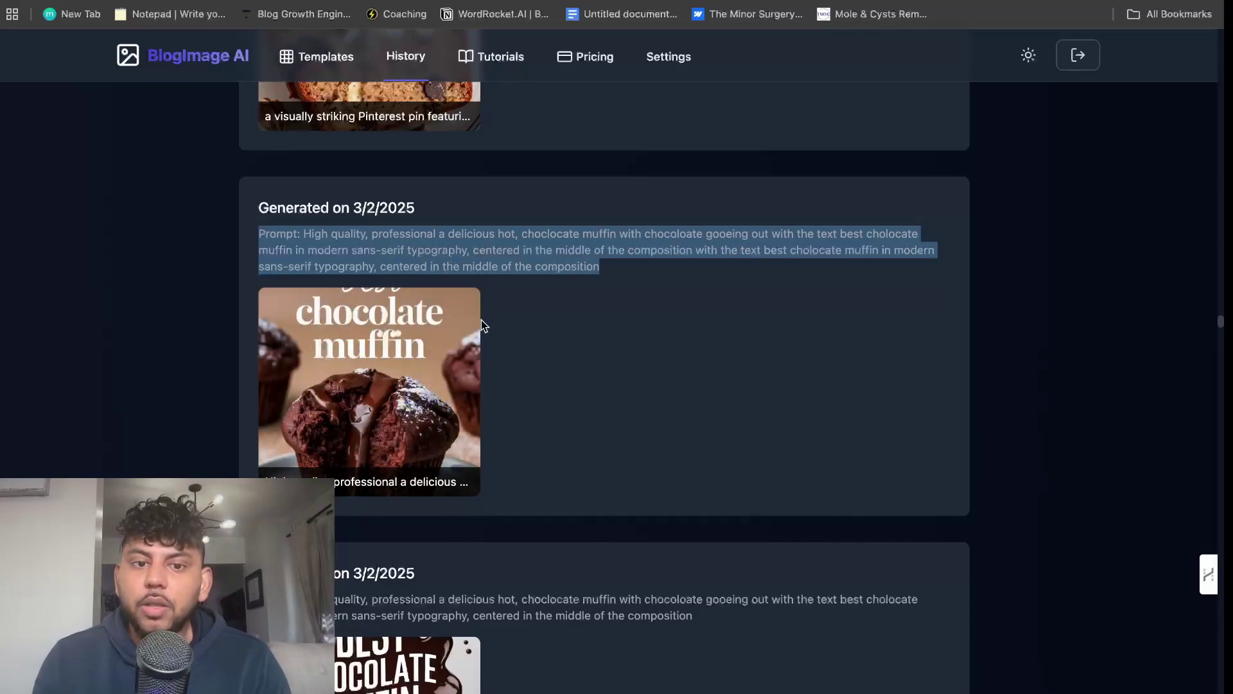
left_click(317, 391)
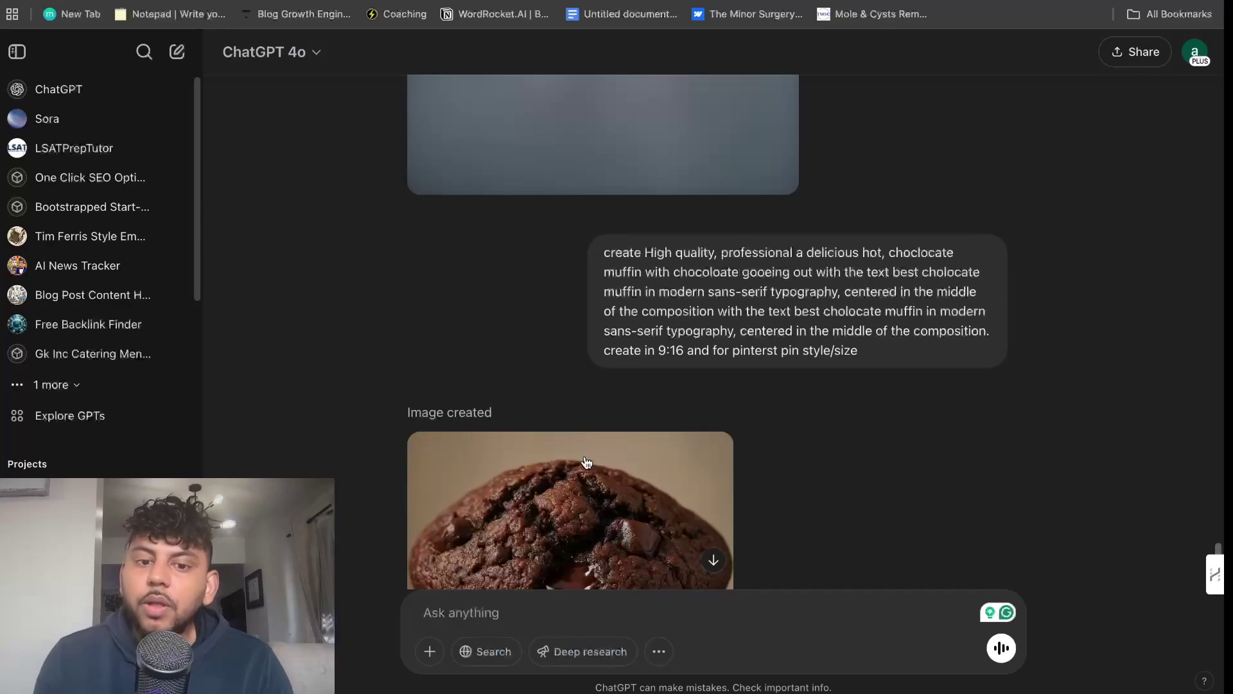
scroll(504, 385, "down", 5)
left_click(504, 385)
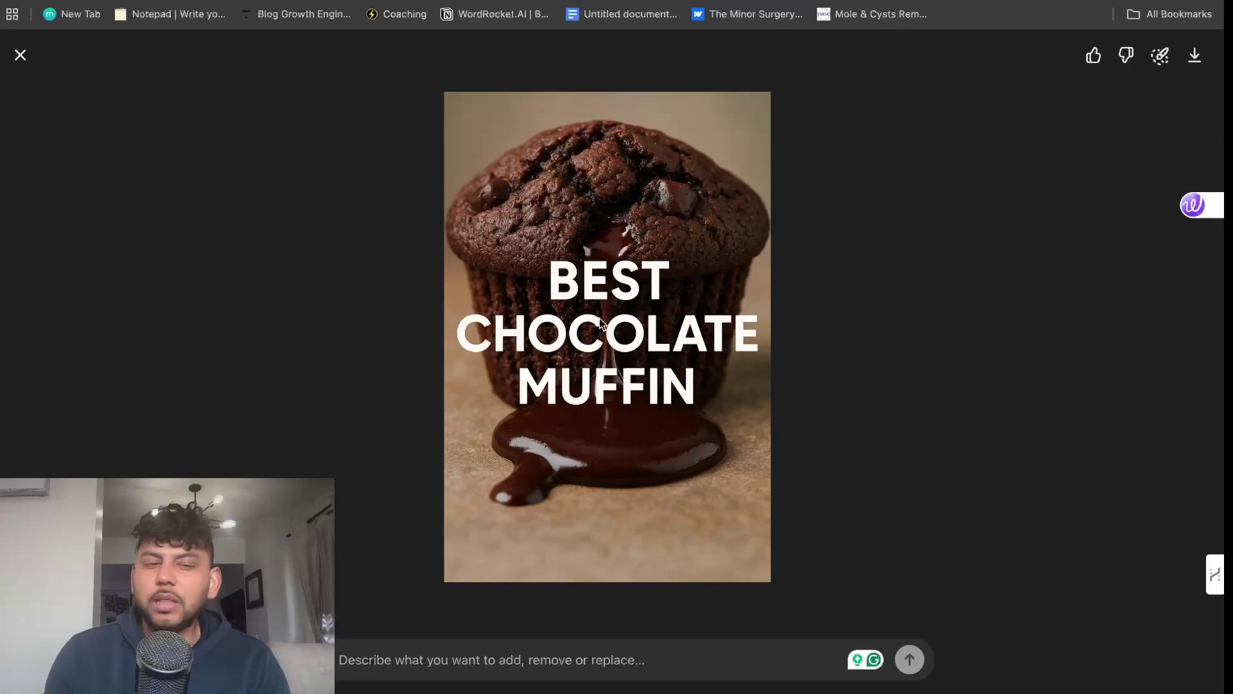
left_click(20, 56)
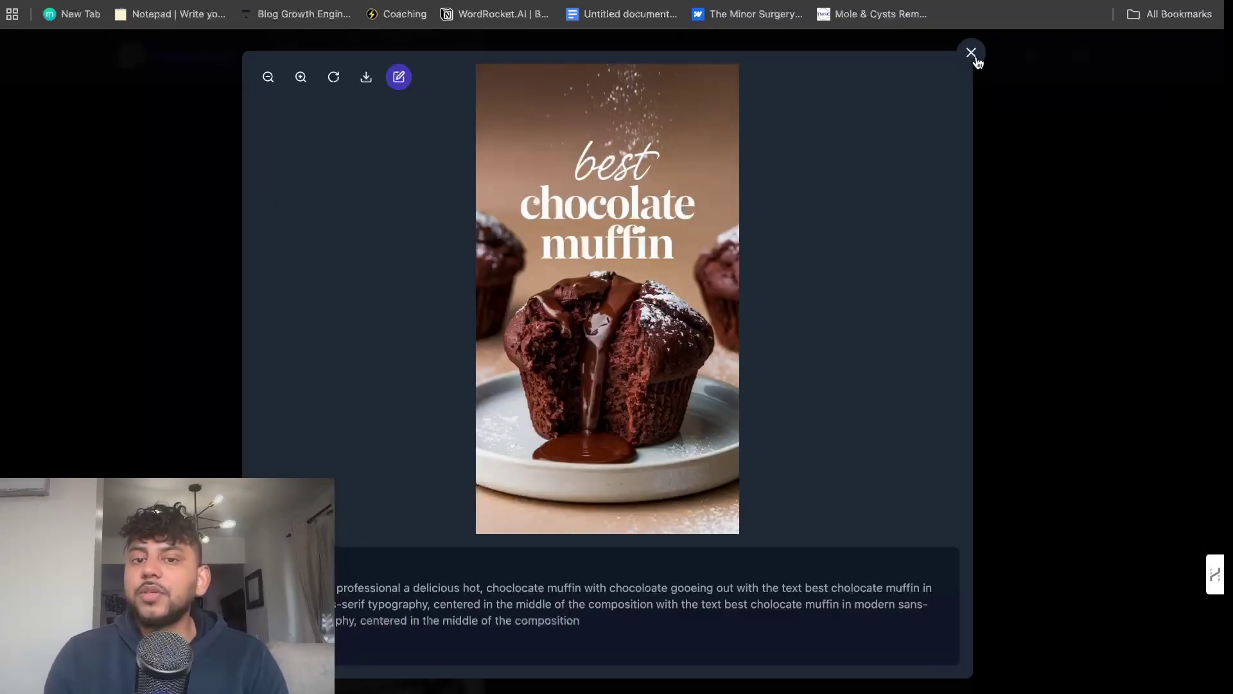
Close the muffin preview and return to the Image Templates page.
left_click(971, 53)
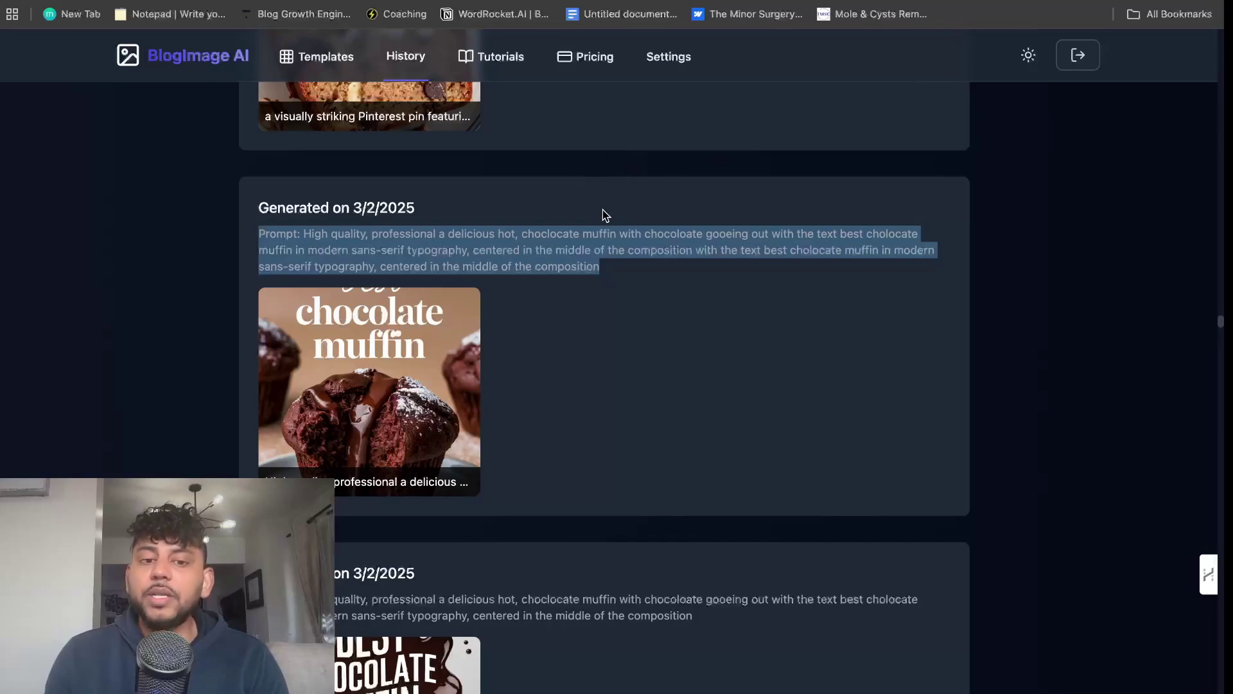
scroll(600, 174, "up", 15)
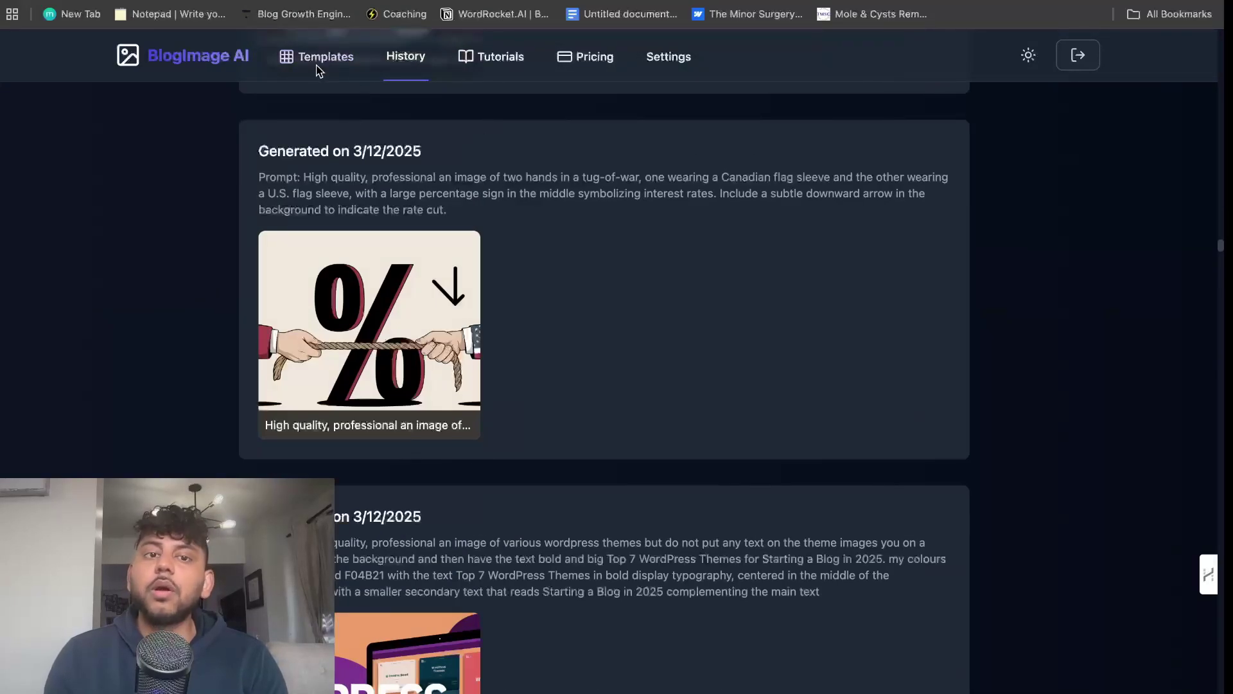
left_click(309, 59)
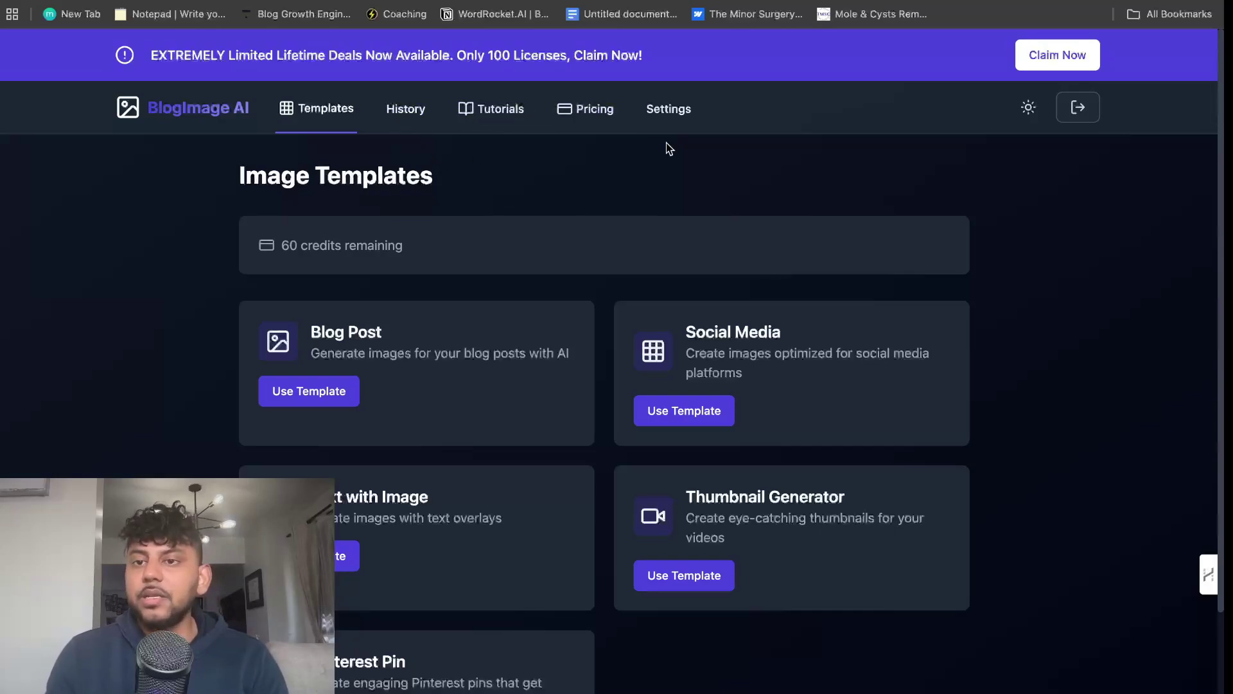
View ChatGPT's muffin image full-screen, then return to the BlogImage AI tab.
key("ctrl+Tab")
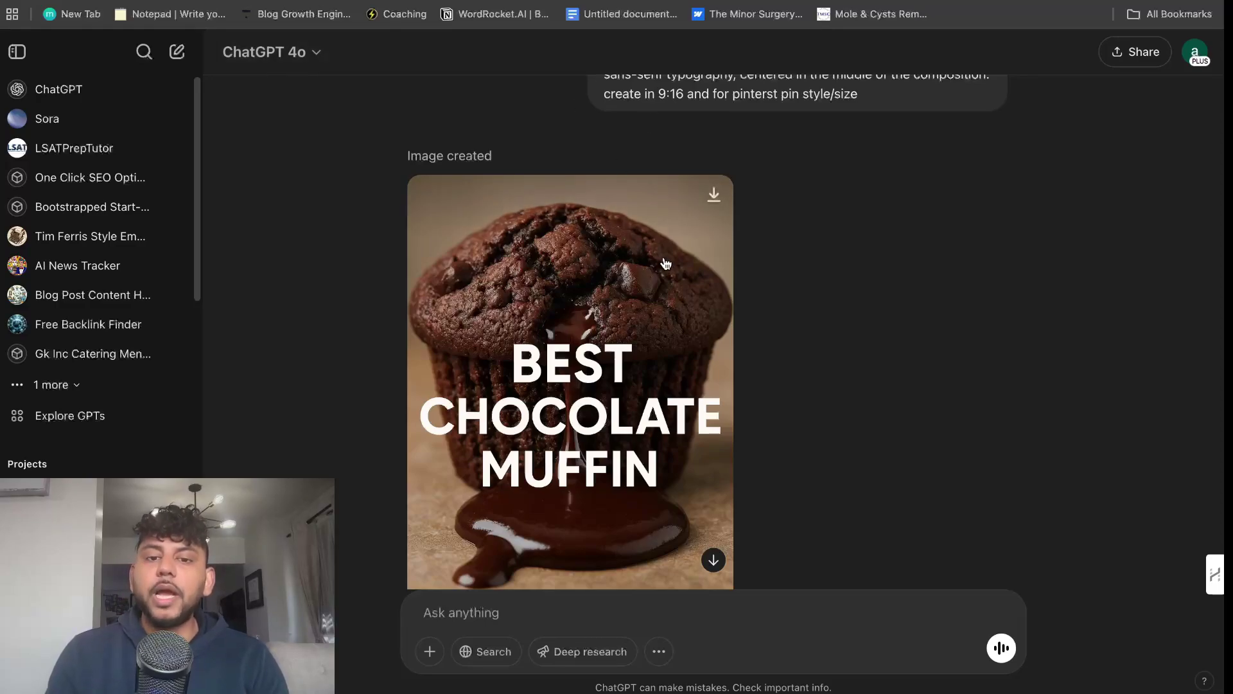
scroll(677, 265, "down", 2)
left_click(629, 271)
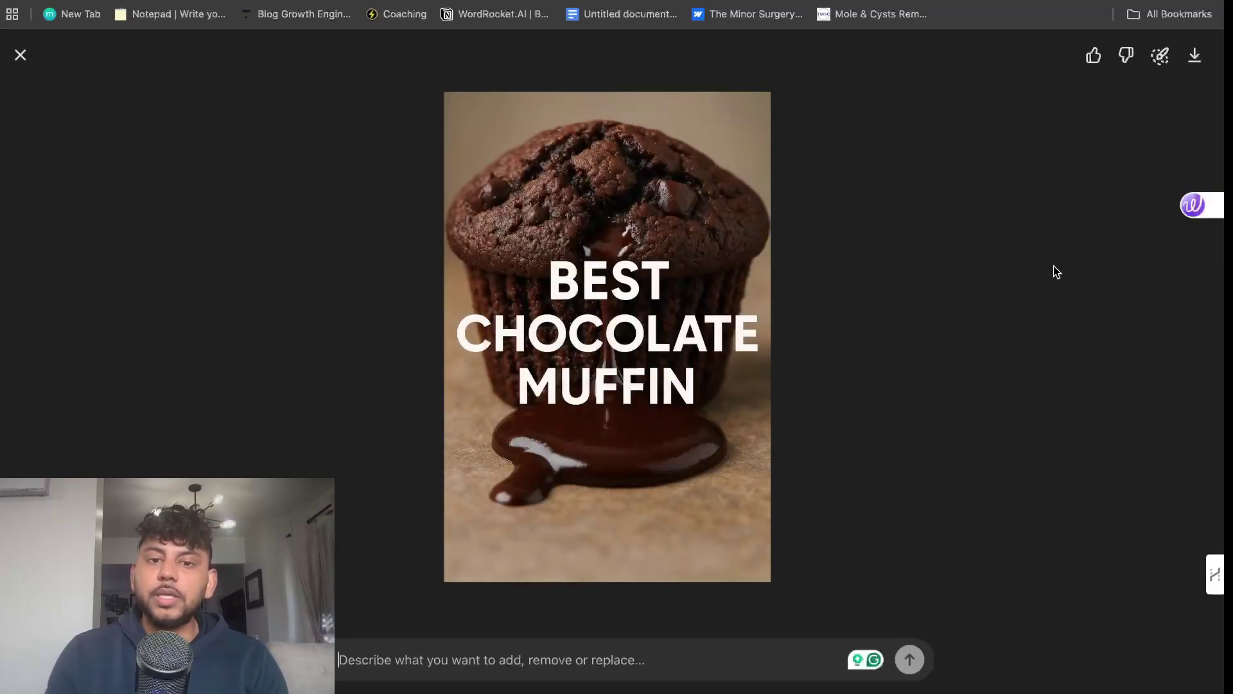
left_click(20, 54)
key("ctrl+shift+Tab")
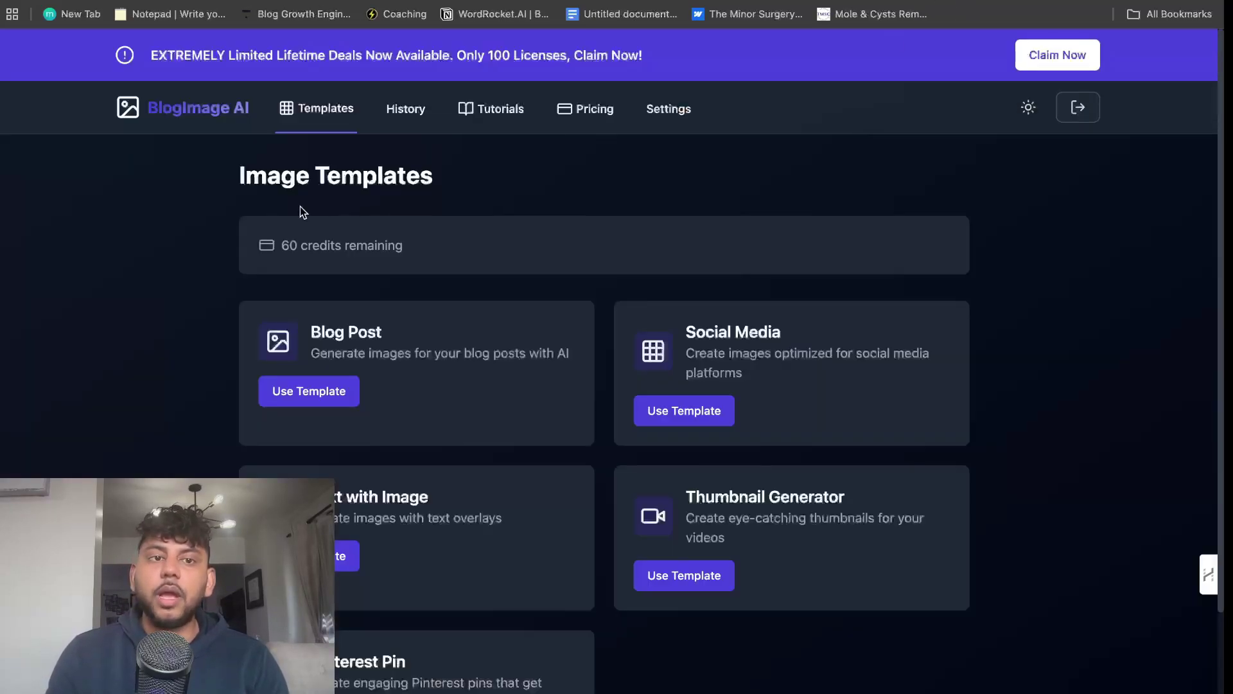